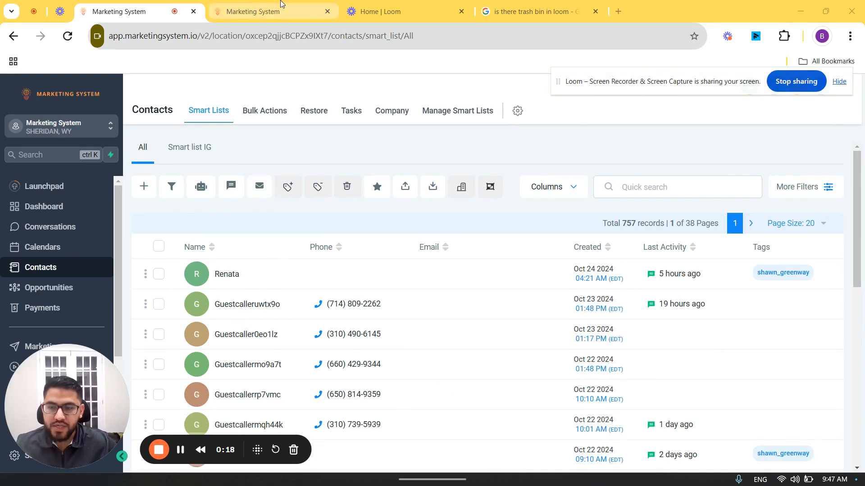
Create a new automation workflow from scratch in the Testing AI folder.
mouse_move(281, 3)
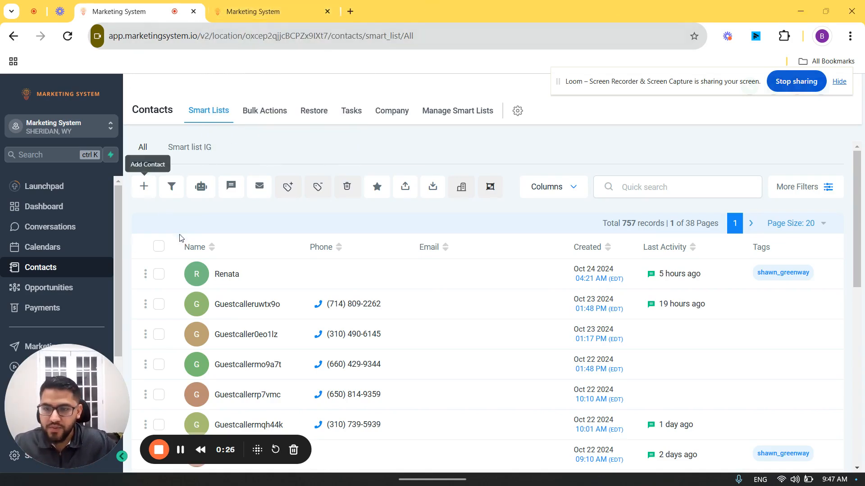
left_click(58, 369)
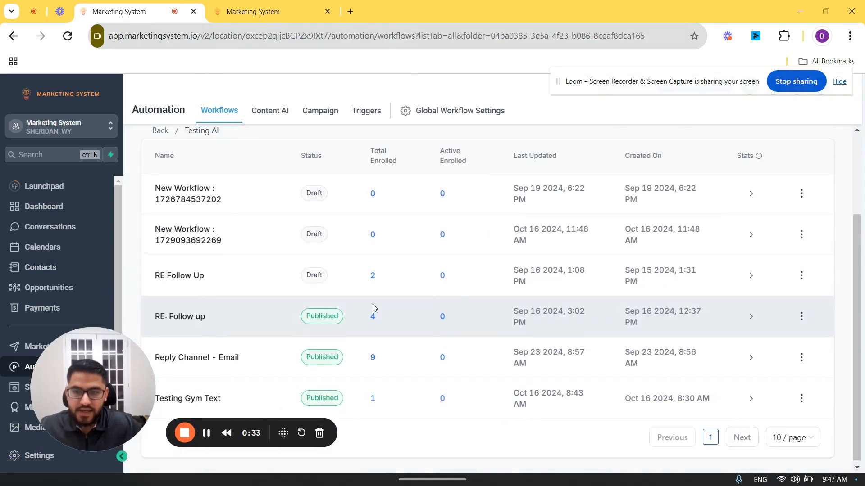
scroll(360, 292, "up", 5)
left_click(789, 150)
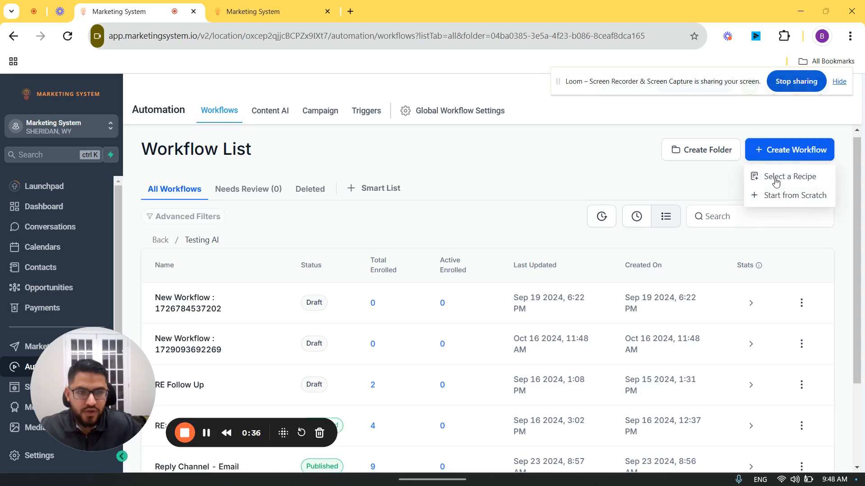
left_click(774, 195)
Name the workflow "contact_info", dismiss the multiple-opportunities notice and save the workflow.
type("con")
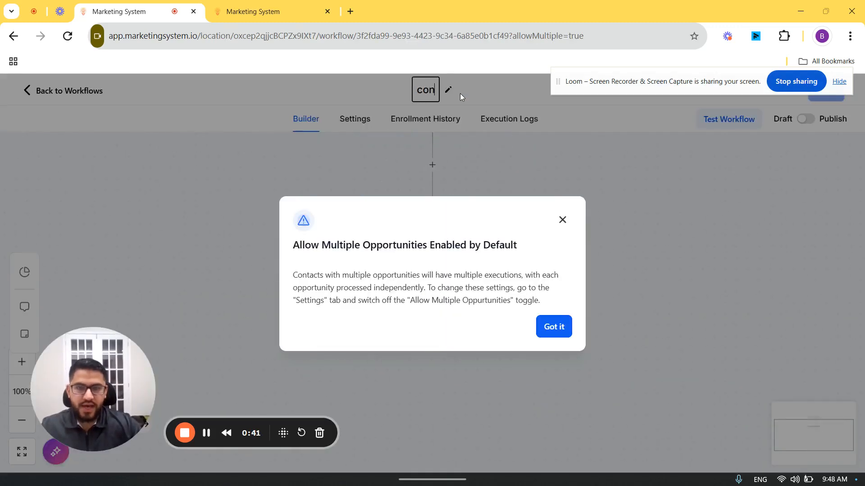
type("tact_in")
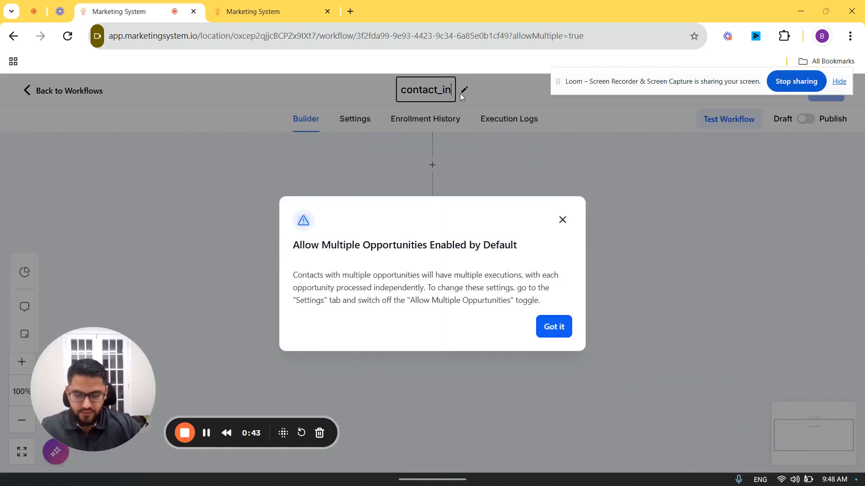
type("fo")
left_click(559, 333)
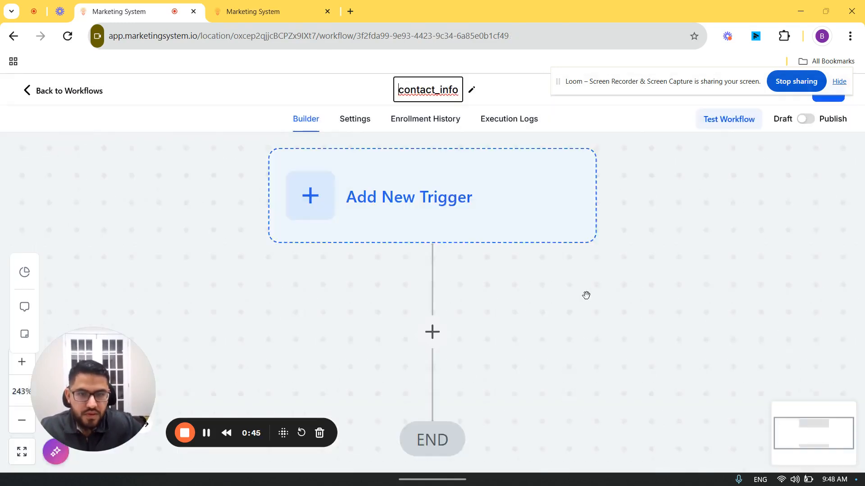
left_click(838, 82)
left_click(834, 89)
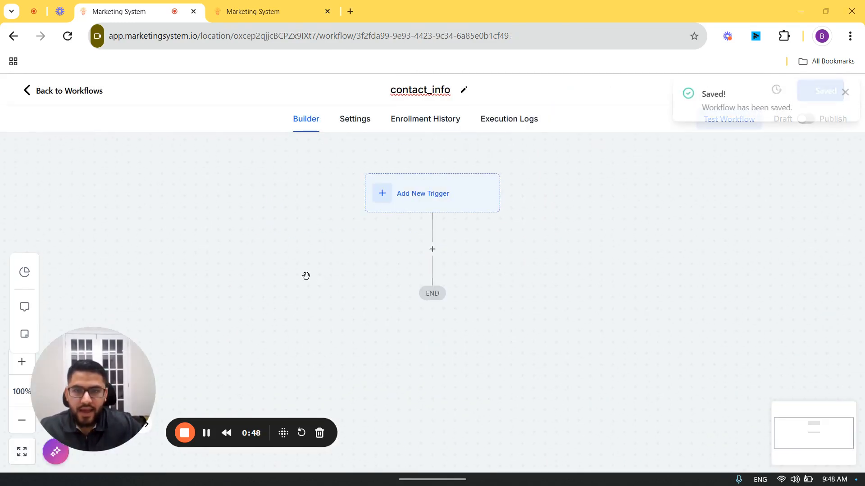
Switch to the Contact_info assistant and start creating a new custom tool for it.
key("ctrl+Tab")
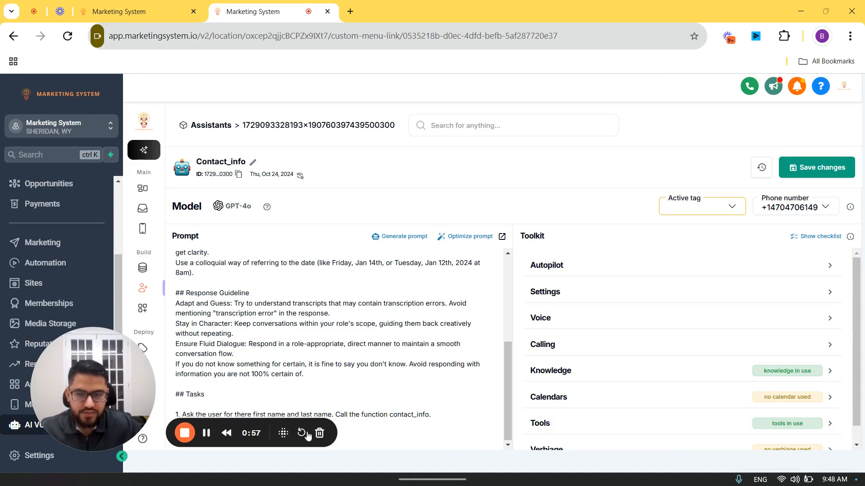
left_click(207, 434)
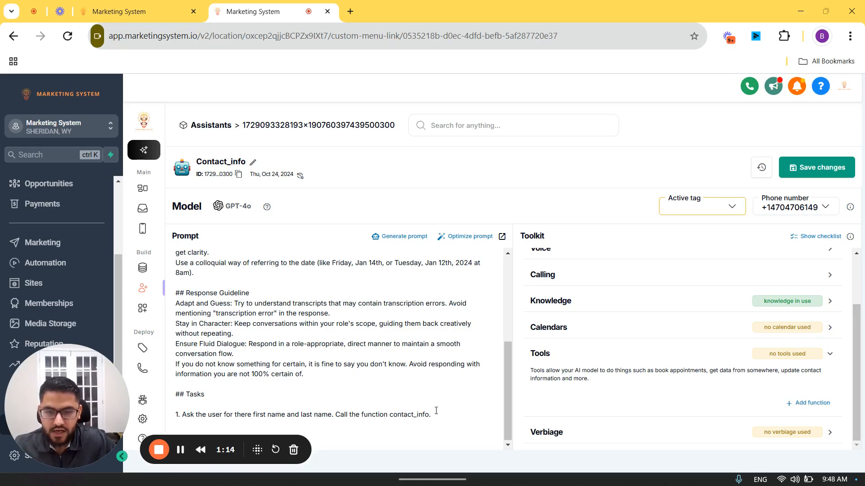
left_click(790, 405)
left_click(185, 169)
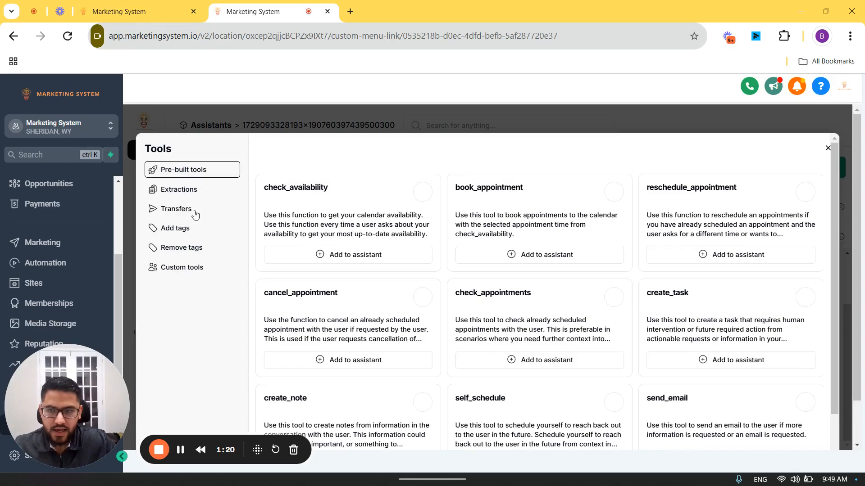
left_click(196, 269)
left_click(301, 159)
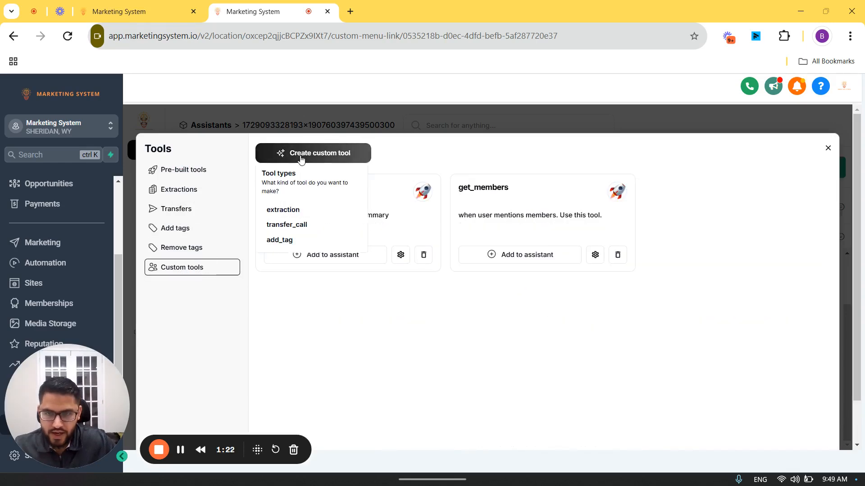
left_click(293, 271)
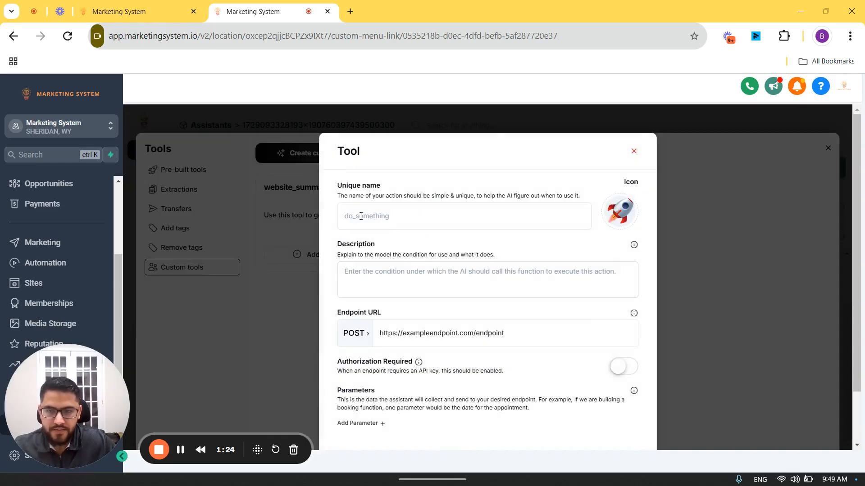
Name the tool "contact_info" and describe it as "When the user mentions there first name and last name. Update this.".
left_click(361, 216)
type("contact")
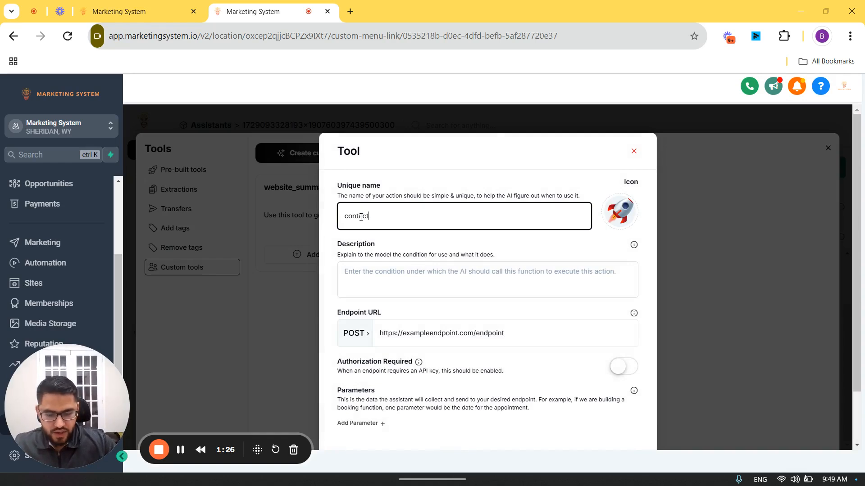
type("_info")
left_click_drag(343, 185, 381, 186)
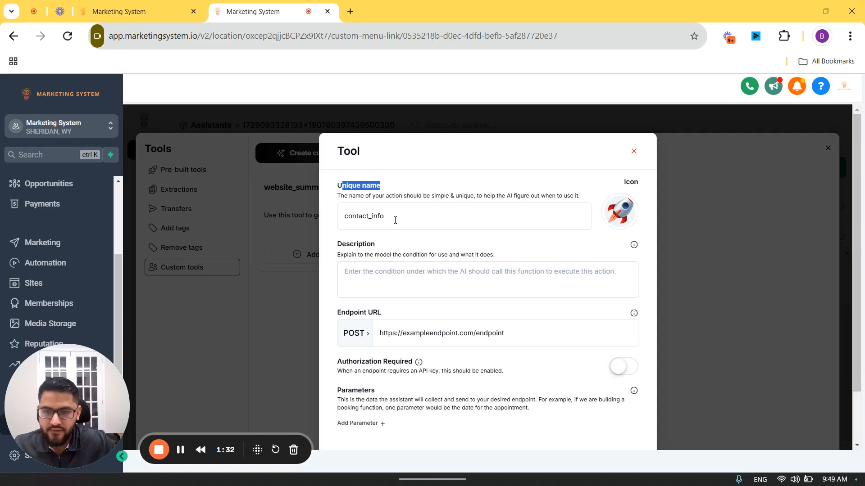
left_click(399, 297)
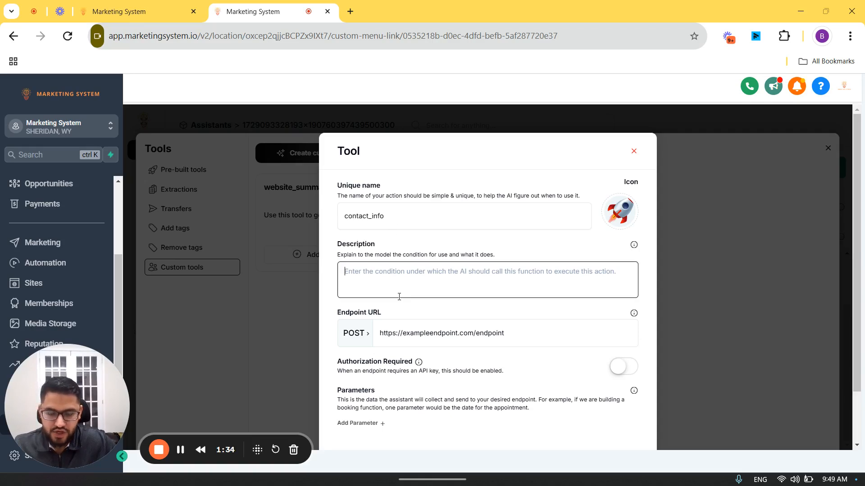
type("When the user mention there first name and last name. Update this.")
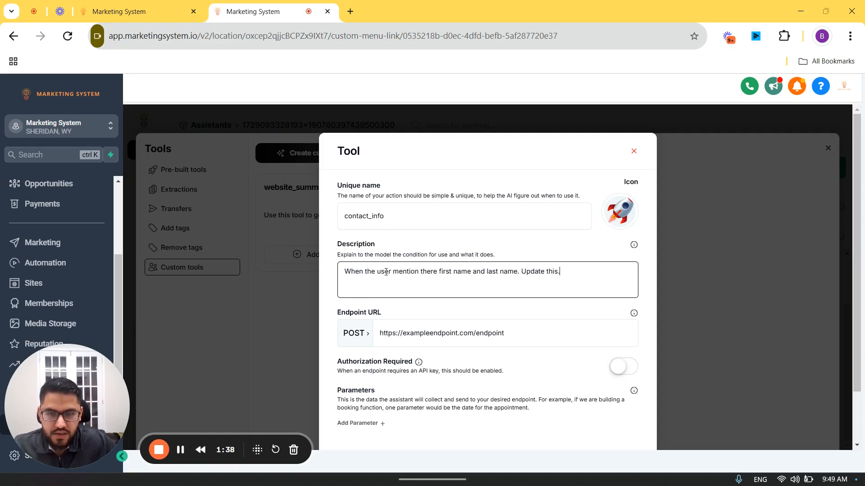
left_click(419, 270)
type("s")
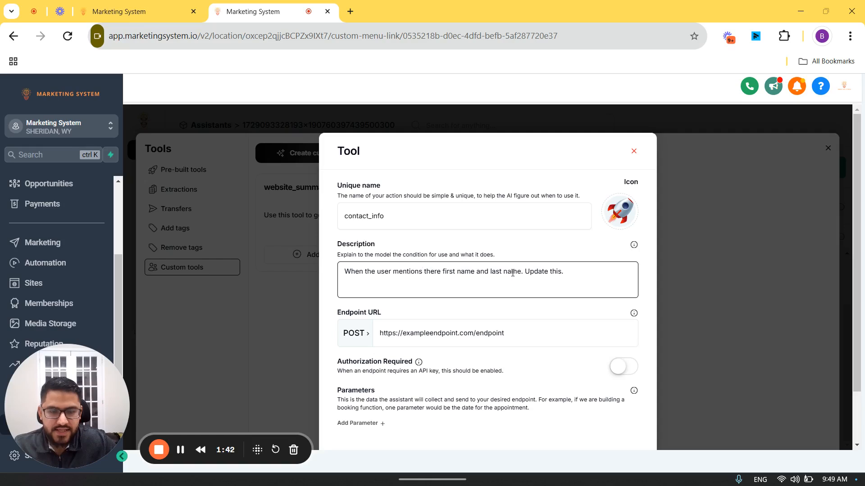
Return to the contact_info workflow and add an Inbound Webhook trigger.
left_click_drag(399, 314, 340, 313)
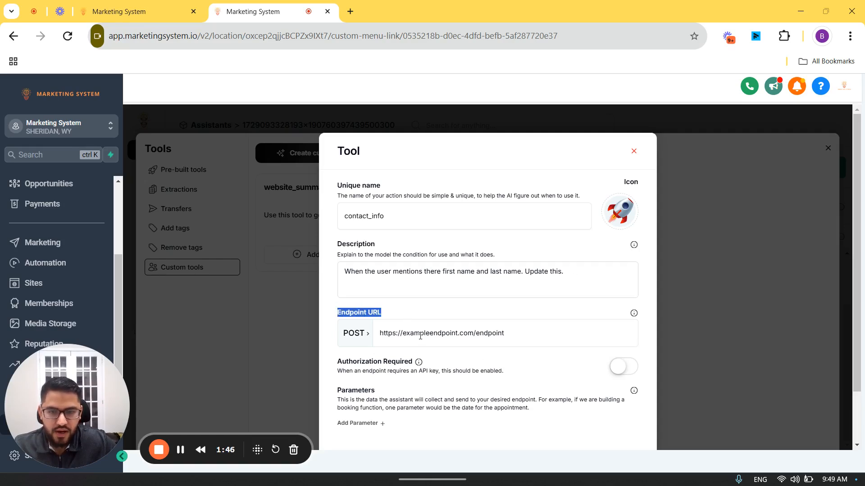
scroll(423, 337, "down", 2)
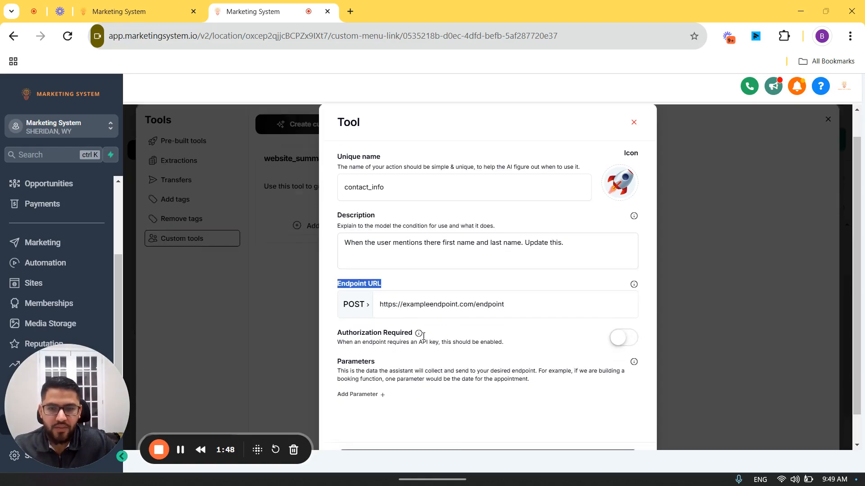
left_click(154, 12)
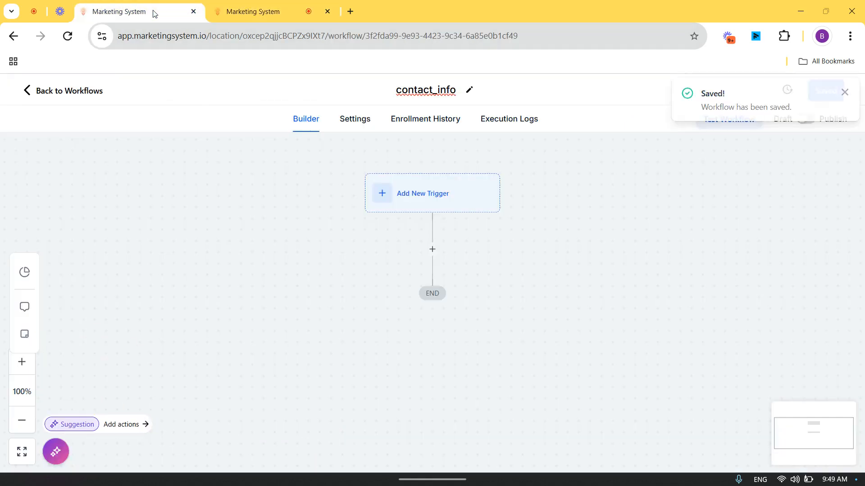
left_click(440, 193)
left_click(577, 203)
type("inbound")
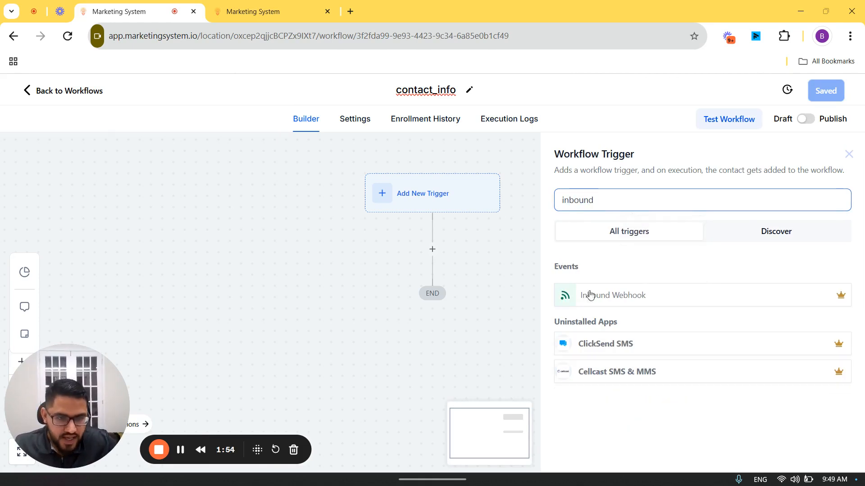
left_click(590, 295)
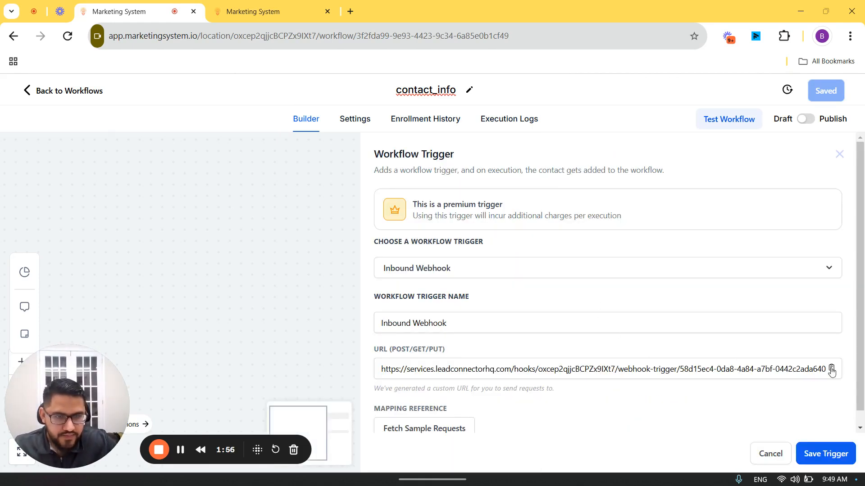
Copy the Inbound Webhook trigger's URL and use it as the custom tool's endpoint URL.
left_click(831, 369)
left_click(264, 11)
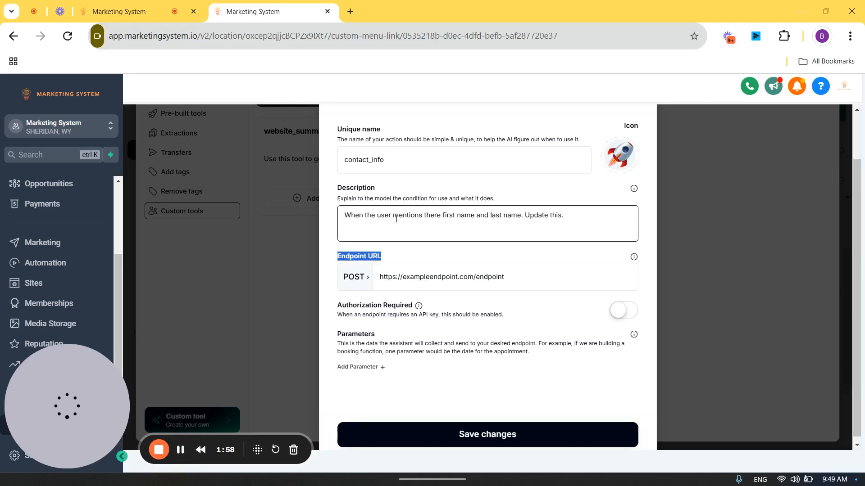
triple_click(421, 276)
key("ctrl+v")
Add the parameters first_name and Last_name to the tool, entering a sample first name and last name as their descriptions.
left_click(380, 367)
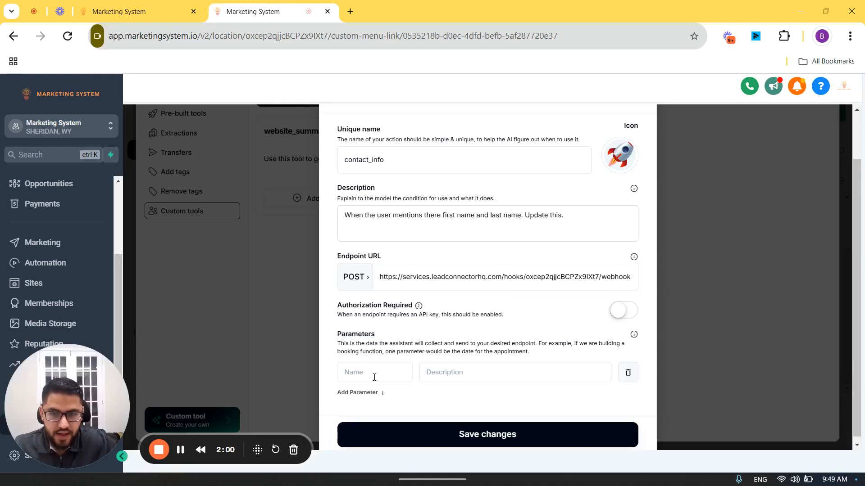
left_click(373, 378)
type("first_name")
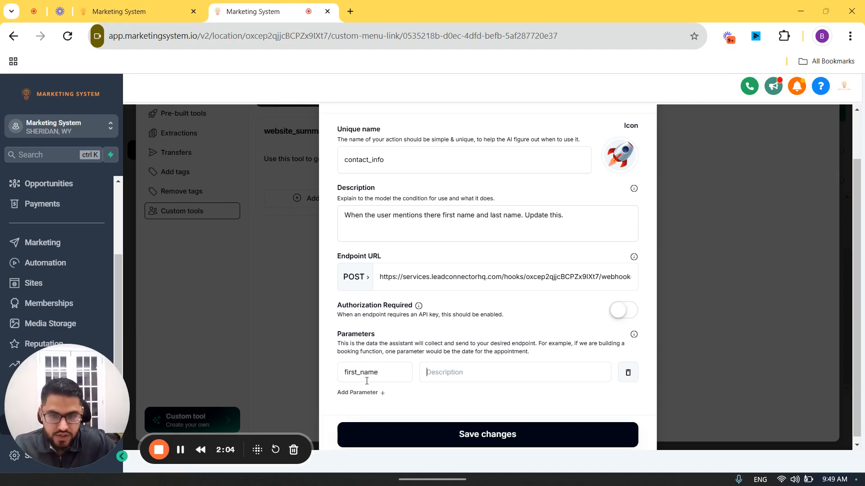
type("Biu")
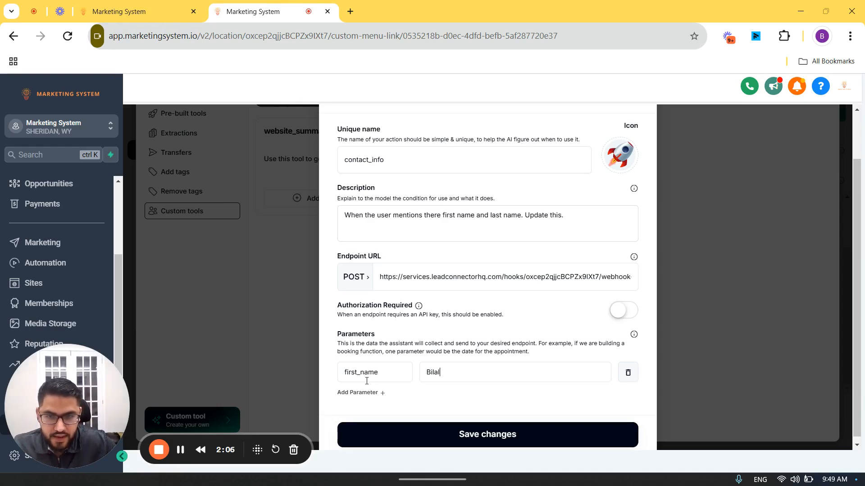
left_click(360, 393)
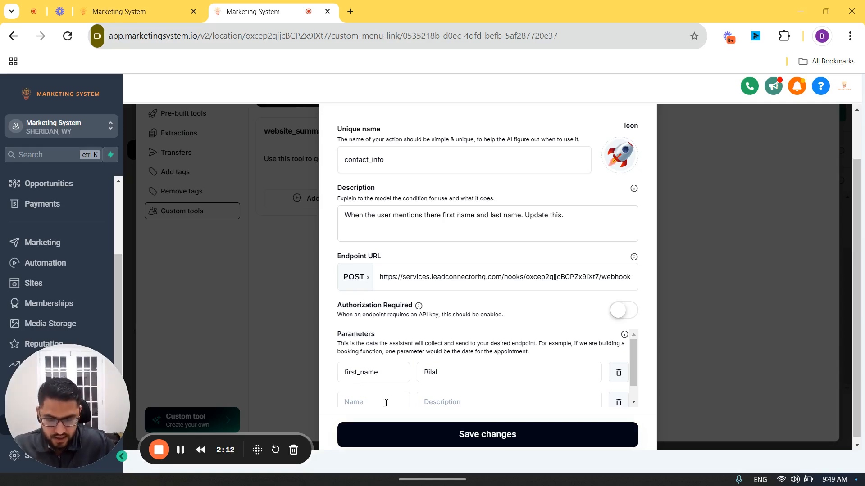
type("Last_name")
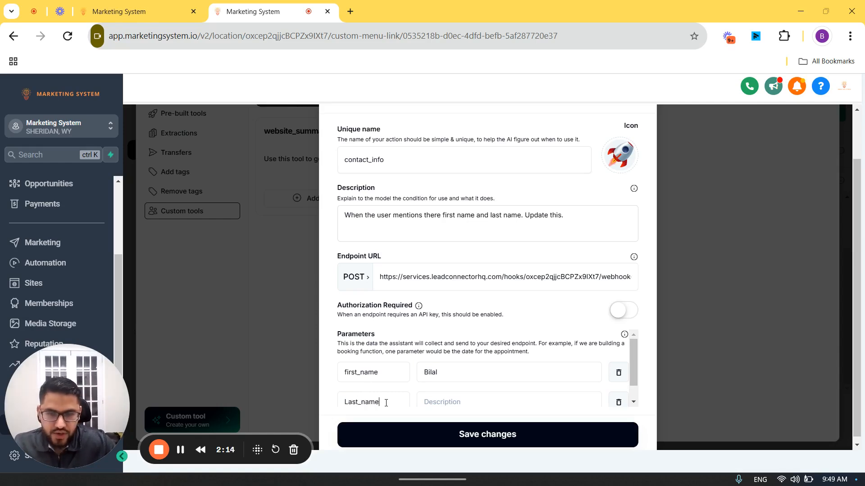
key("Tab")
type("Ahm")
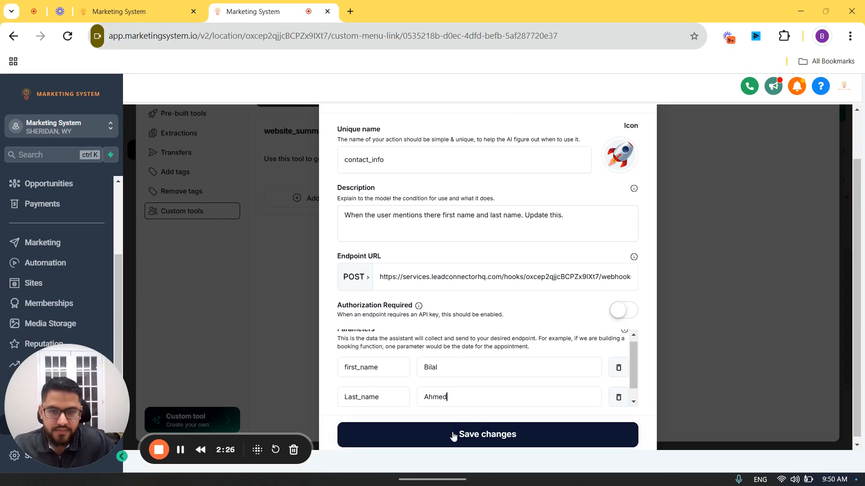
Save the contact_info tool and add it to the assistant, saving the assistant's changes.
left_click(453, 435)
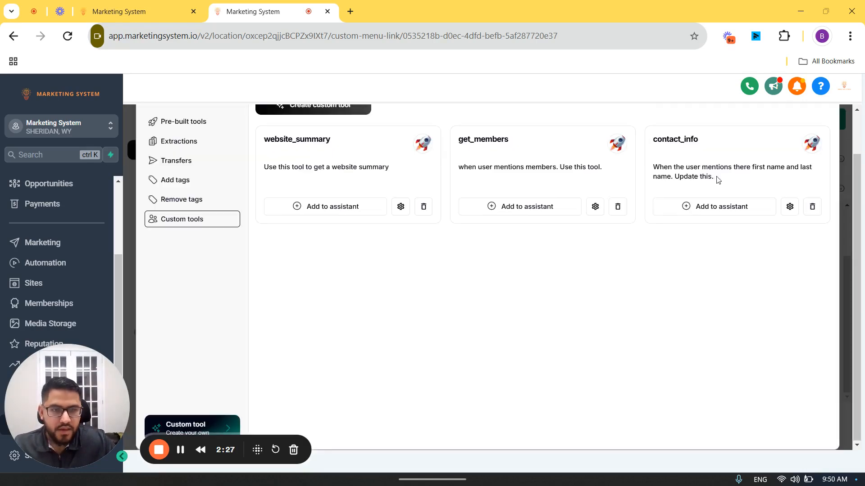
left_click(706, 210)
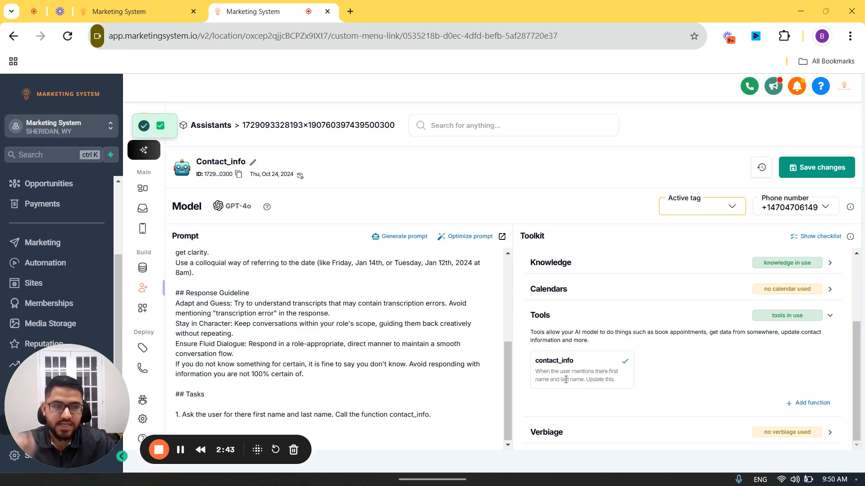
left_click(807, 167)
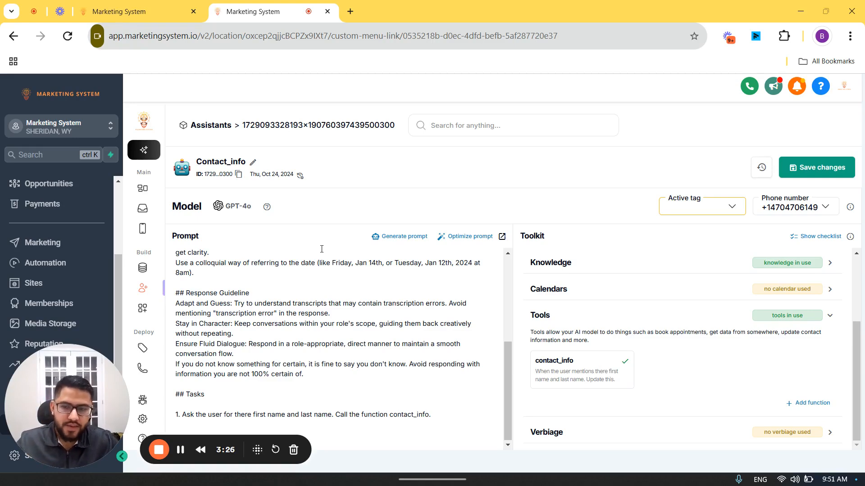
Return to the contact_info workflow and fetch sample requests for the Inbound Webhook trigger's mapping reference.
left_click(116, 7)
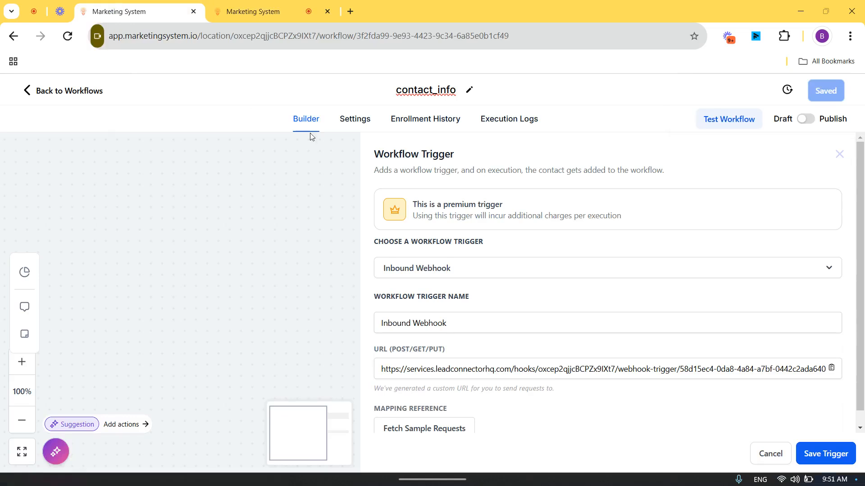
scroll(473, 339, "down", 1)
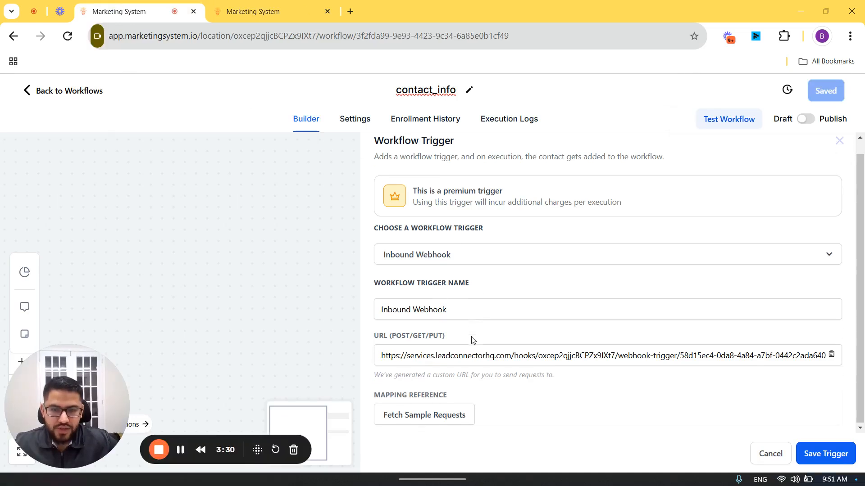
left_click(442, 419)
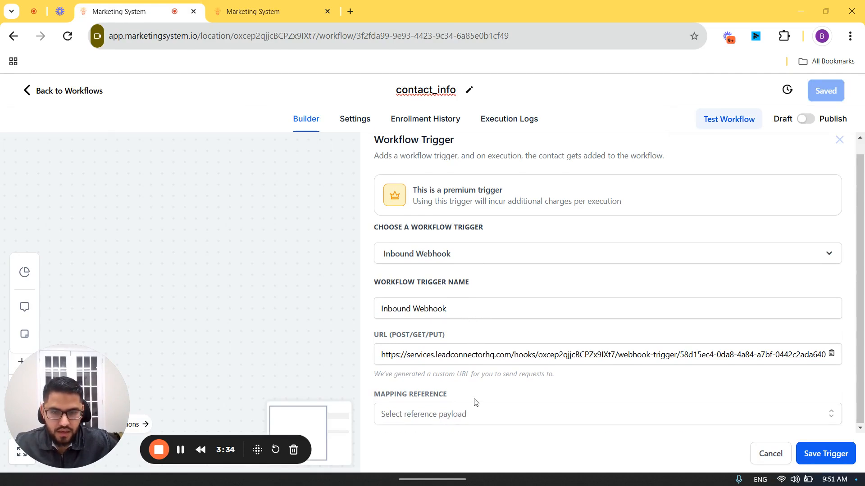
left_click(437, 418)
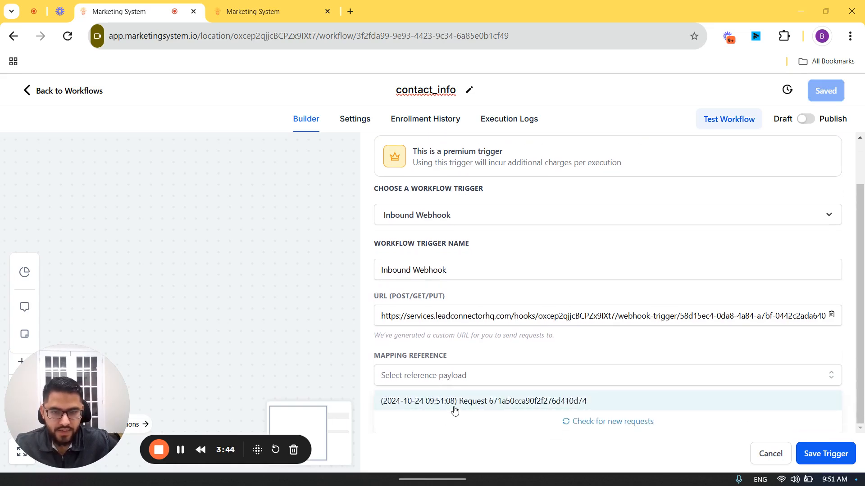
left_click(454, 401)
scroll(457, 410, "down", 5)
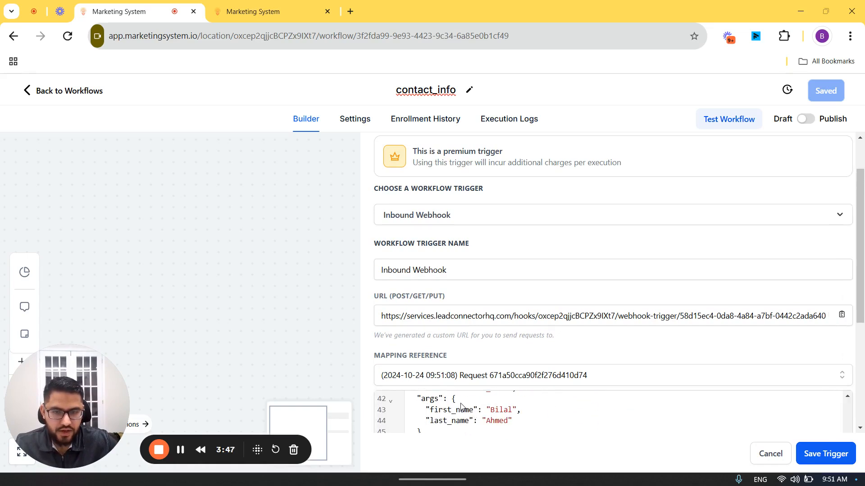
left_click_drag(438, 411, 504, 418)
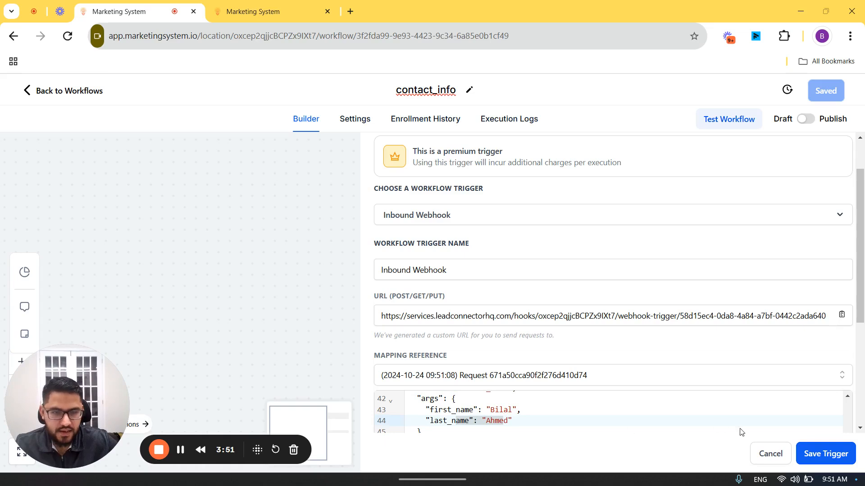
left_click(807, 452)
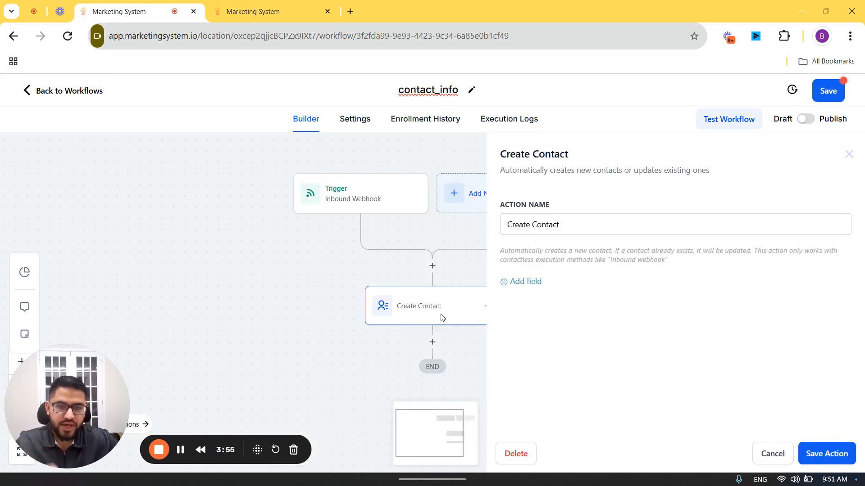
Delete the Create Contact action and add a Find Contact action below the trigger in its place.
left_click(532, 458)
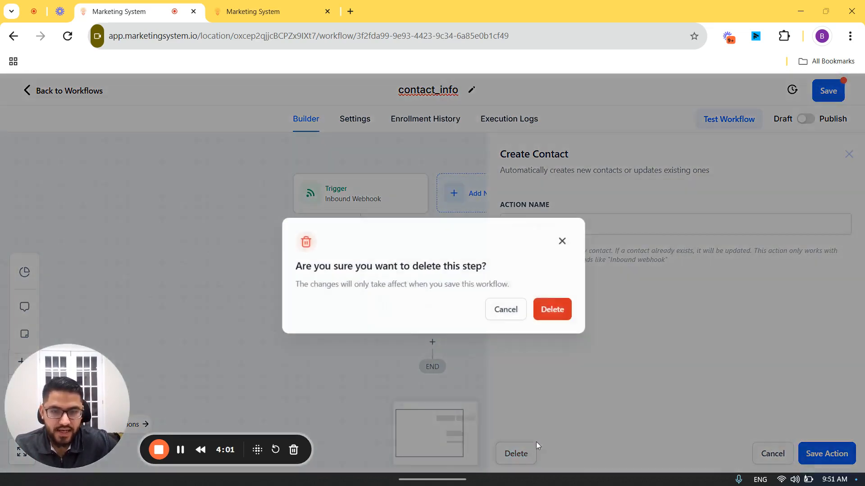
left_click(559, 308)
left_click(432, 276)
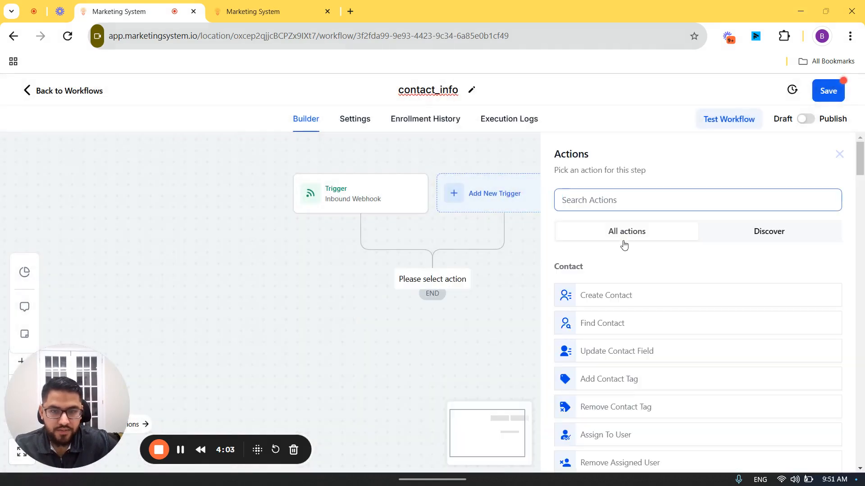
left_click(616, 329)
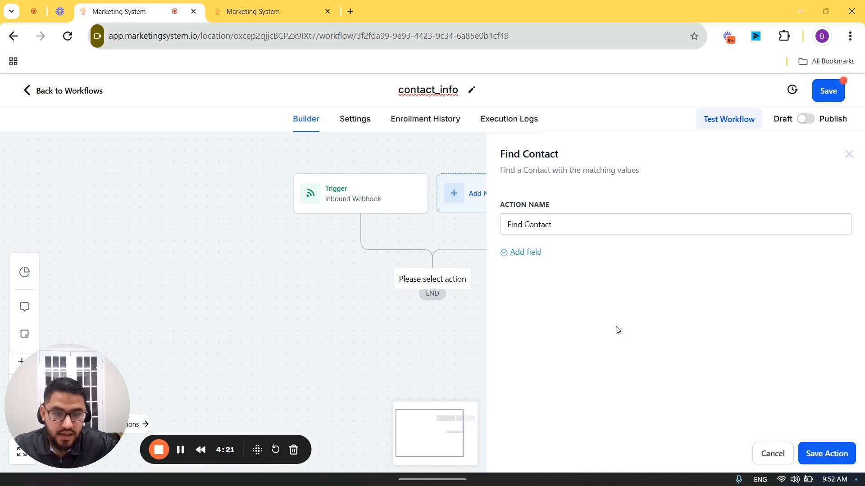
Match Find Contact on Contact ID, using ContactId from the webhook call's Retell_llm_dynamic_variables as its value, and save the action.
left_click(518, 250)
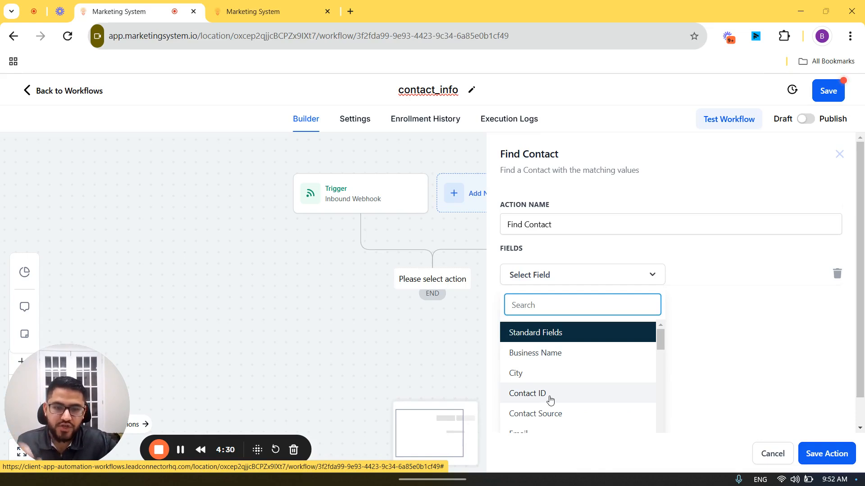
left_click(527, 393)
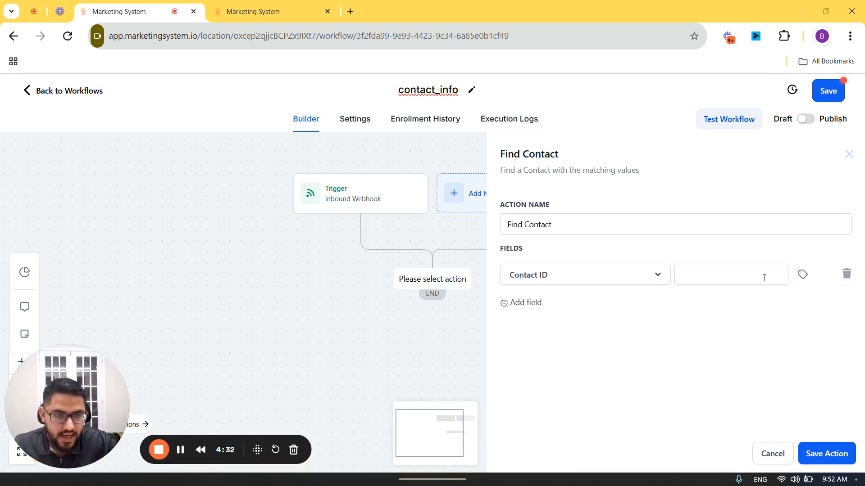
left_click(803, 275)
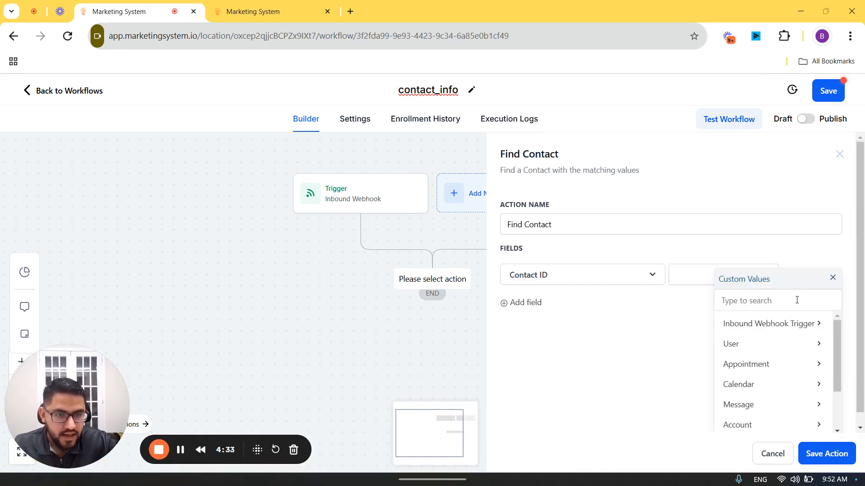
left_click(789, 326)
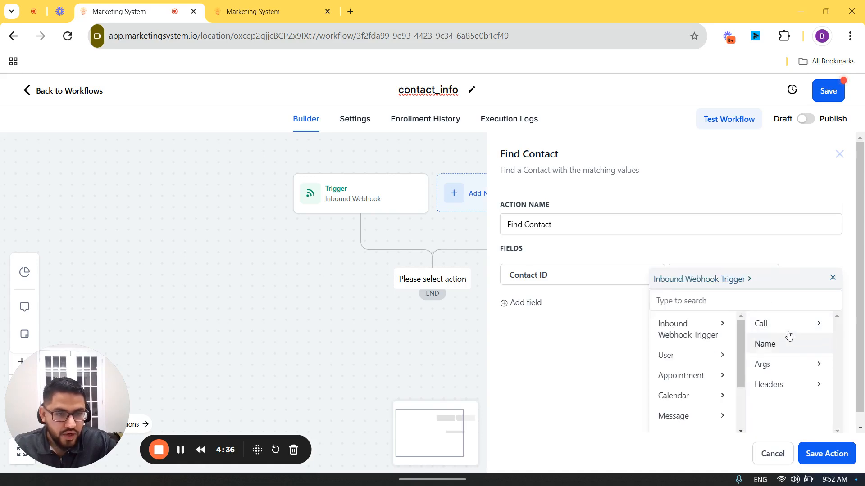
left_click(789, 329)
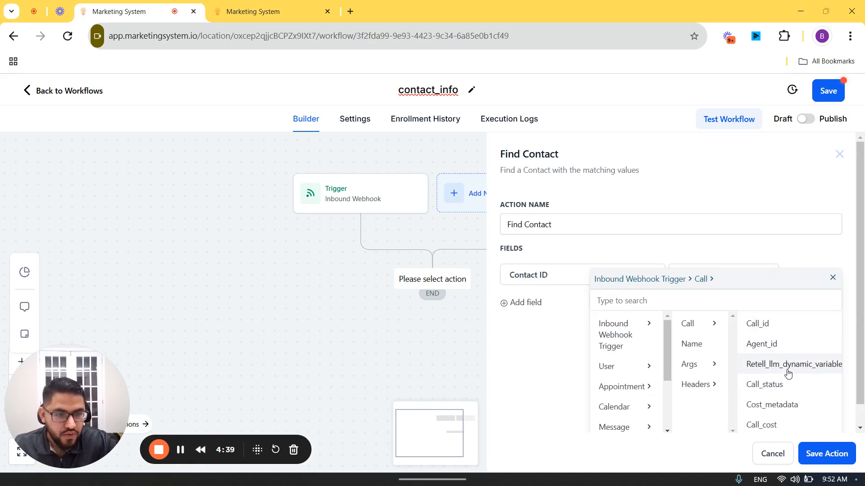
left_click(788, 374)
scroll(787, 367, "down", 2)
scroll(794, 347, "up", 2)
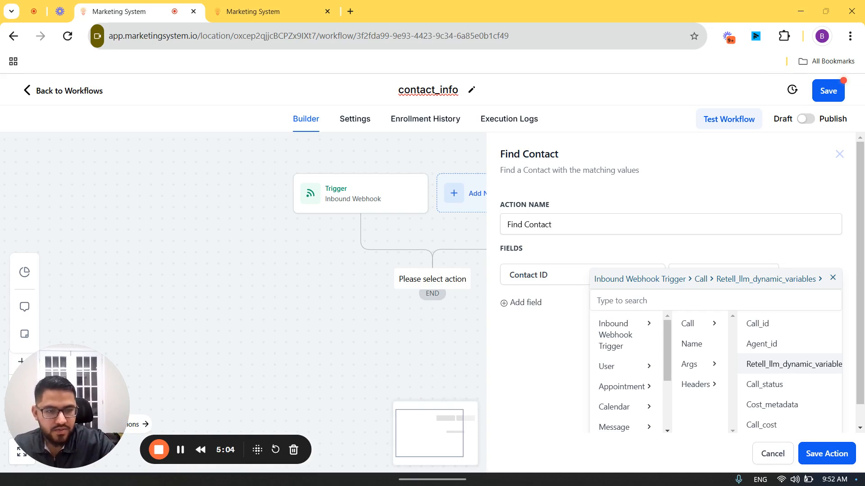
scroll(762, 385, "right", 3)
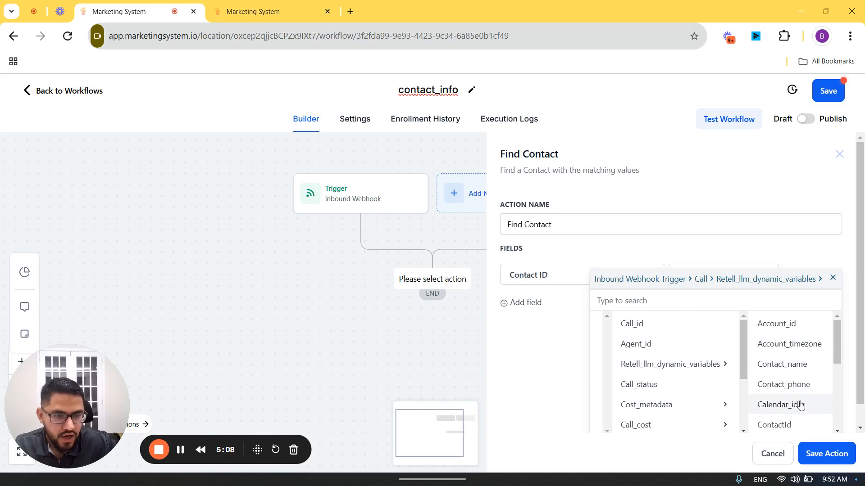
left_click(774, 425)
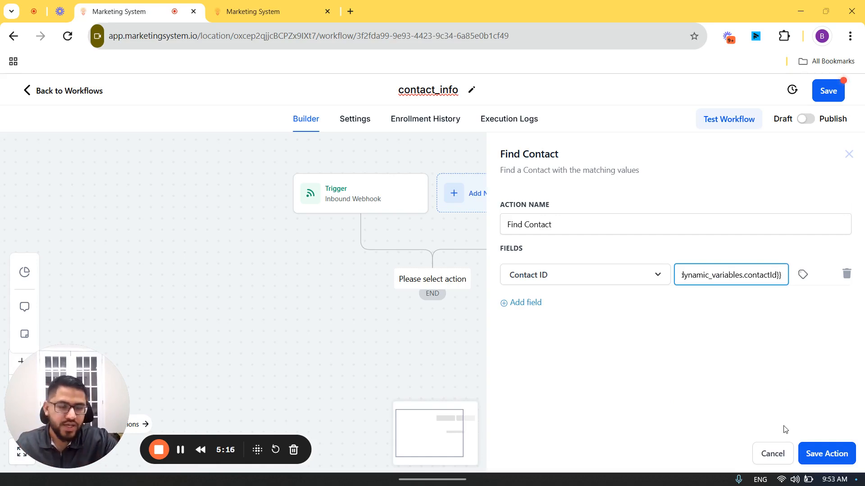
key("ctrl+a")
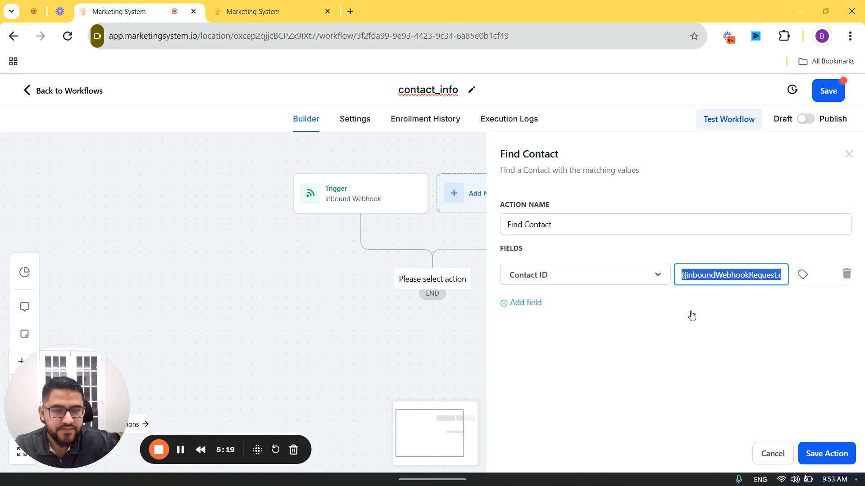
left_click(825, 454)
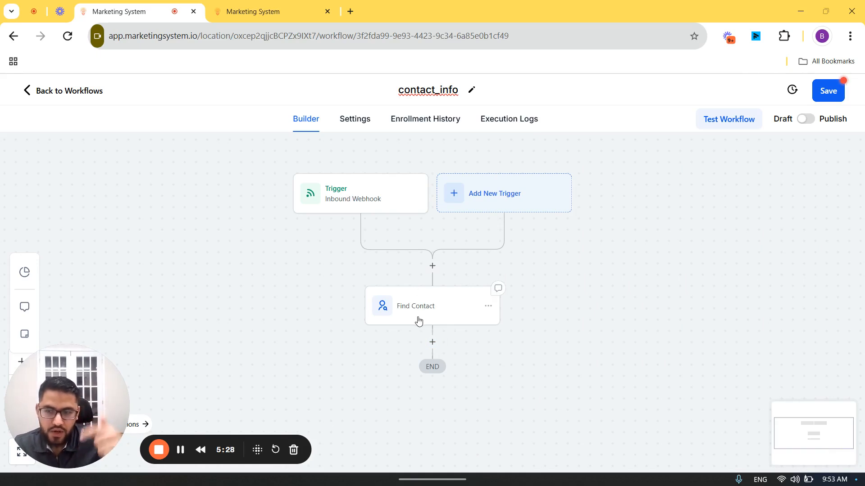
Add an Update Contact Field action after Find Contact.
left_click(432, 343)
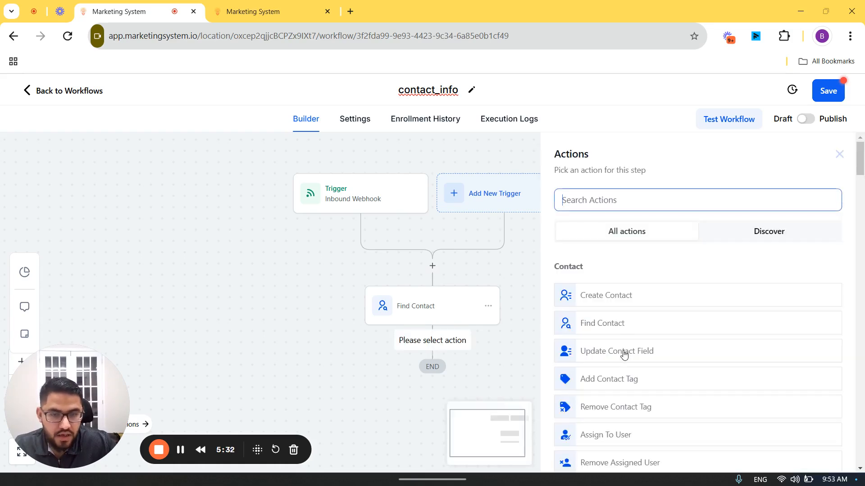
left_click(384, 374)
left_click(432, 342)
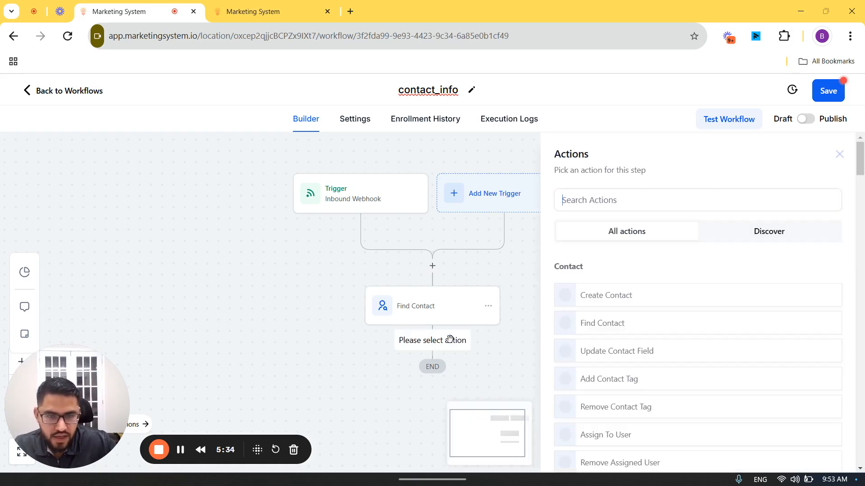
left_click(581, 352)
left_click(541, 303)
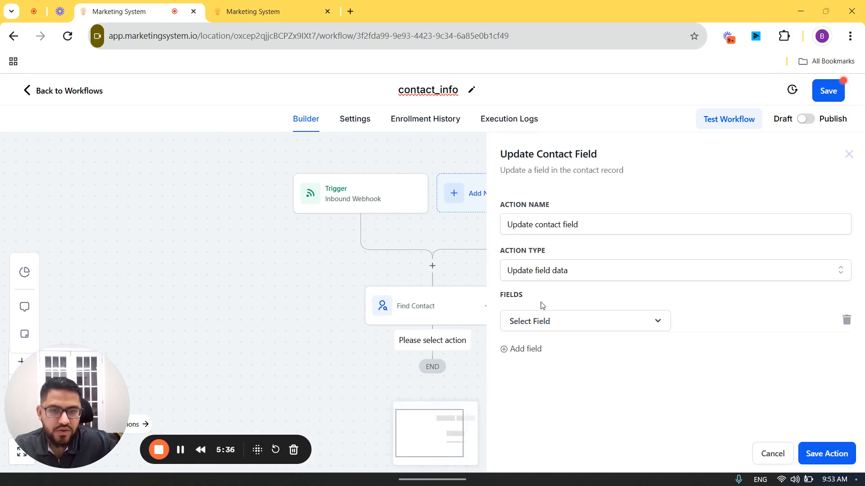
Choose First Name as the field to update and map it to First_name from the Inbound Webhook Trigger's Args.
left_click(543, 324)
type("first")
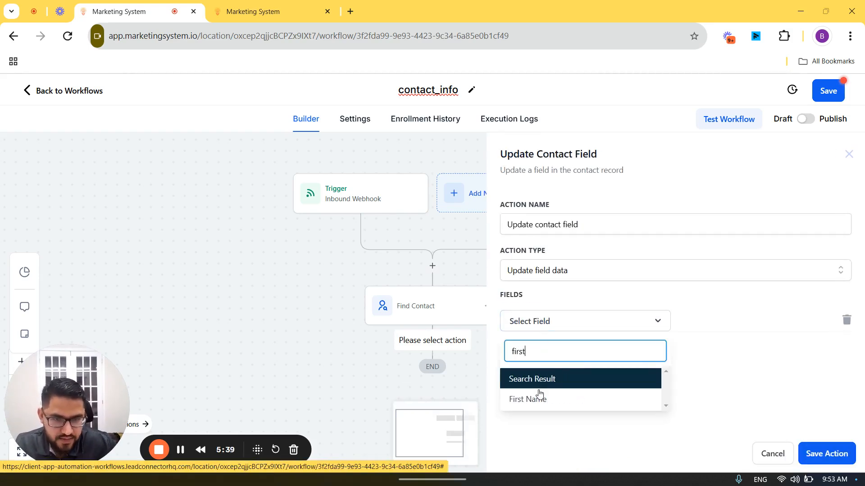
left_click(540, 399)
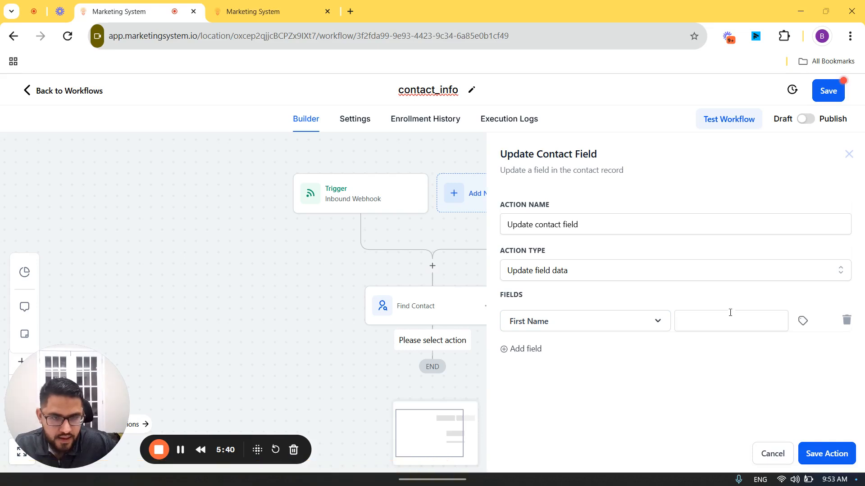
left_click(803, 322)
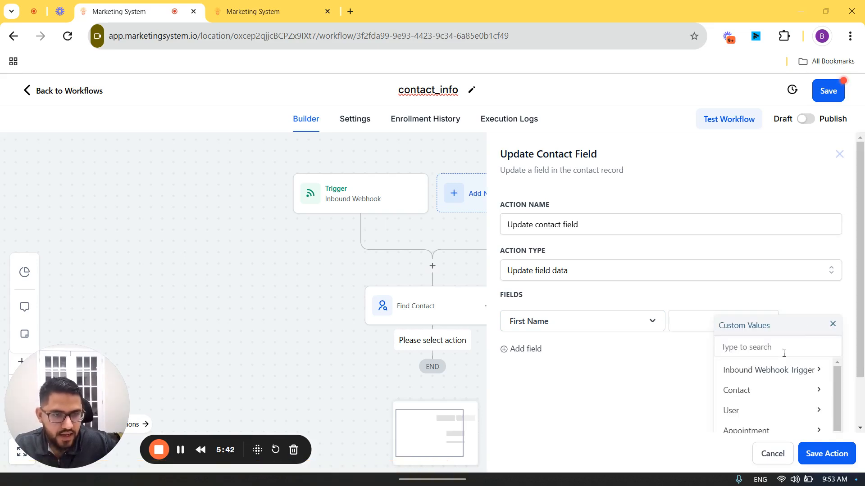
left_click(776, 372)
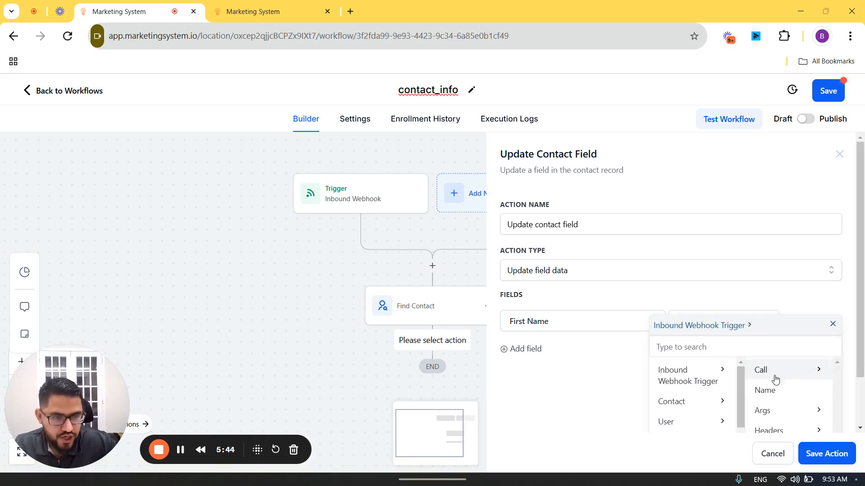
left_click(771, 411)
left_click(790, 375)
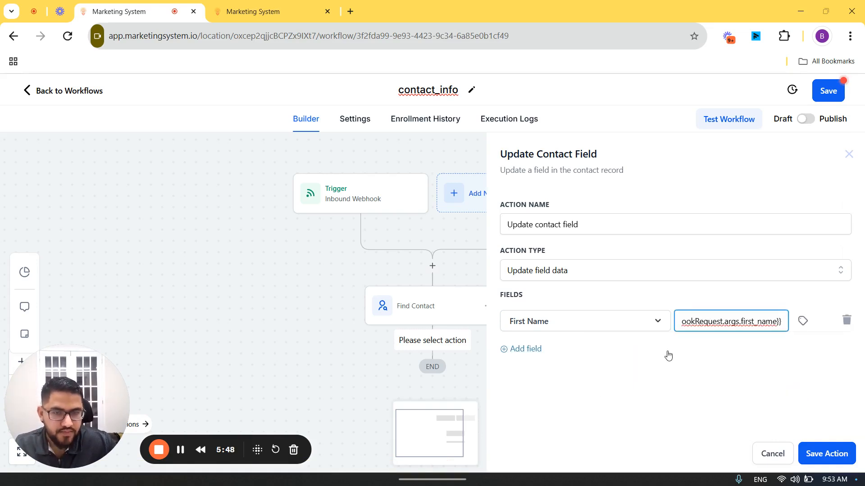
Add a Last Name field mapped to Last_name from the Inbound Webhook Trigger's Args, and save the update action.
left_click(539, 352)
left_click(547, 360)
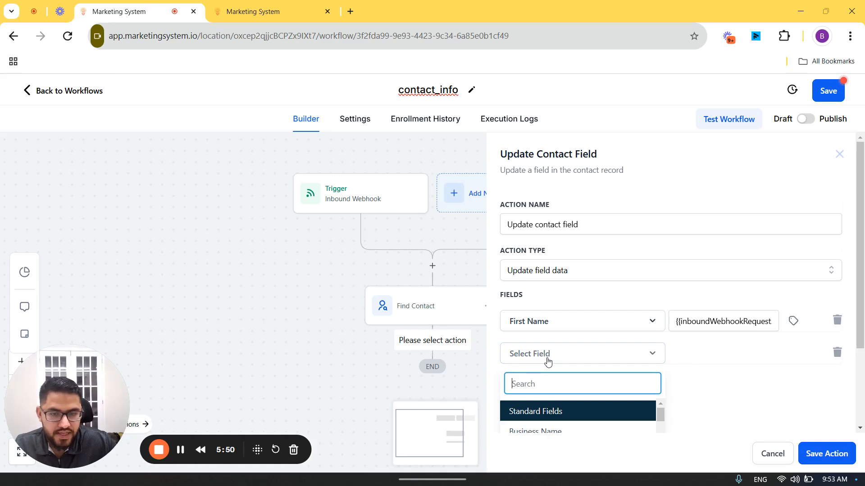
type("last")
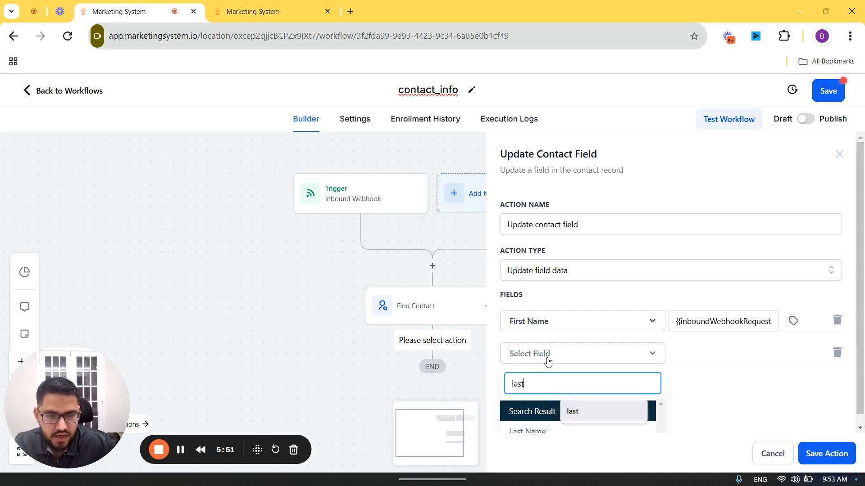
left_click(549, 430)
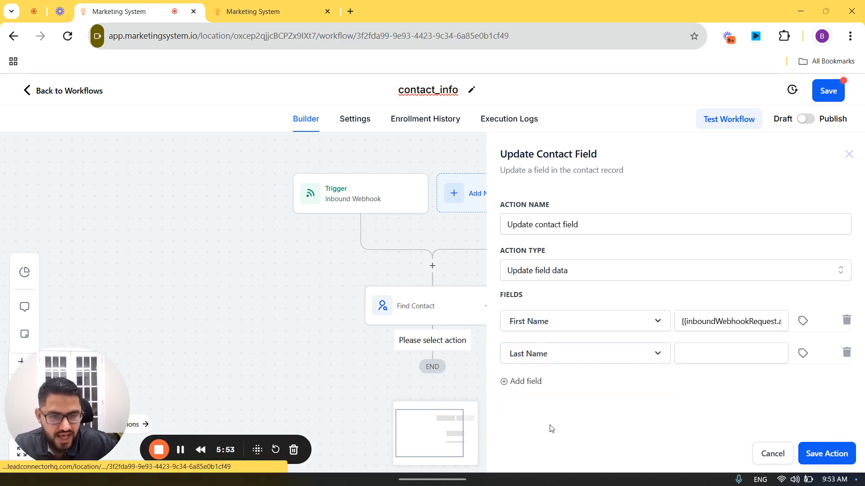
left_click(801, 354)
left_click(766, 401)
scroll(777, 416, "down", 2)
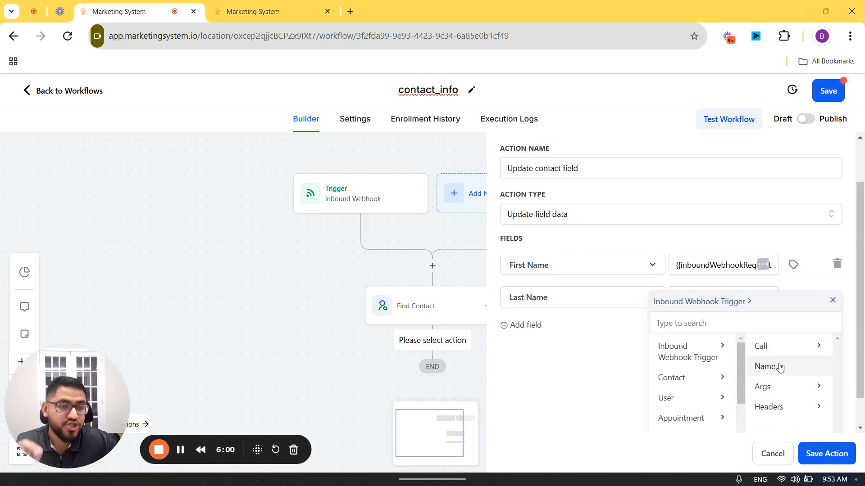
left_click(773, 393)
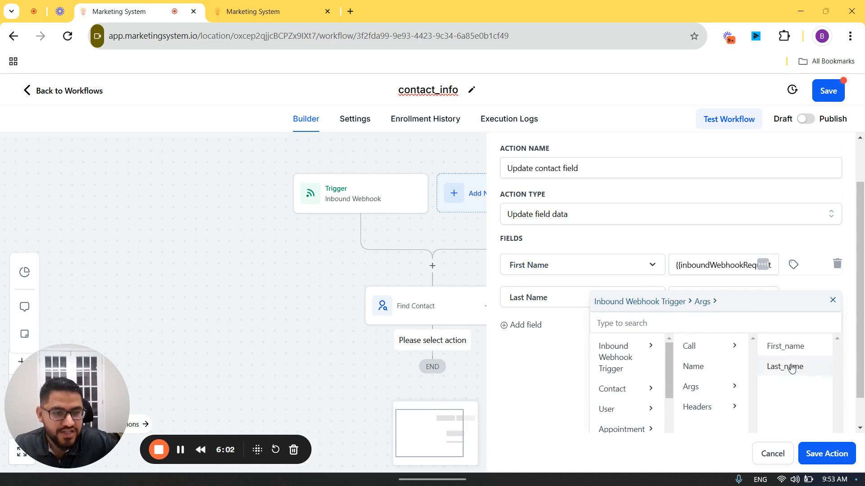
left_click(791, 369)
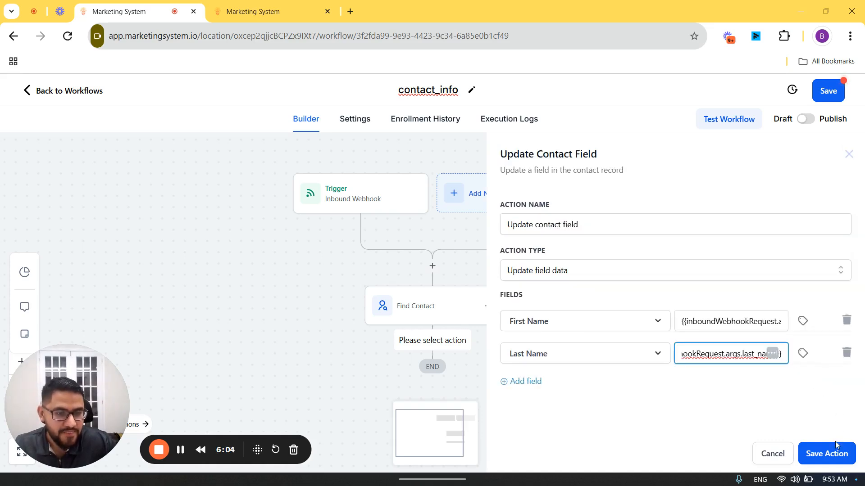
left_click(828, 454)
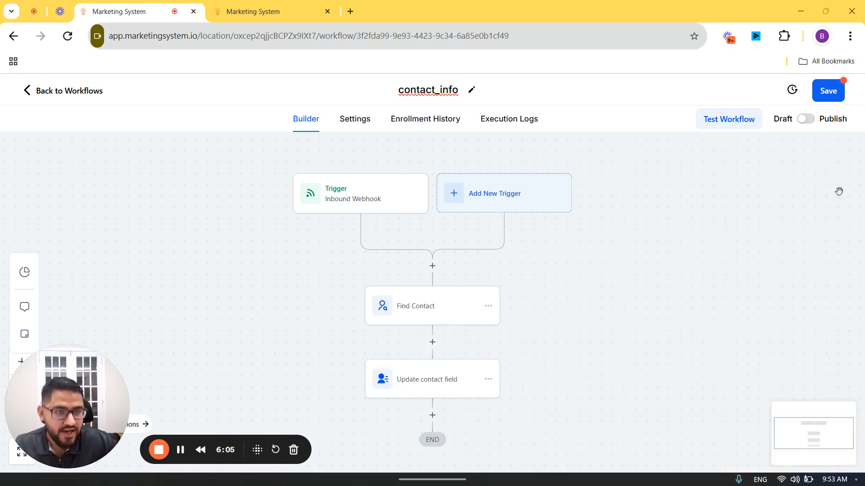
Save the contact_info workflow and switch it from Draft to Publish.
left_click(828, 93)
left_click(804, 121)
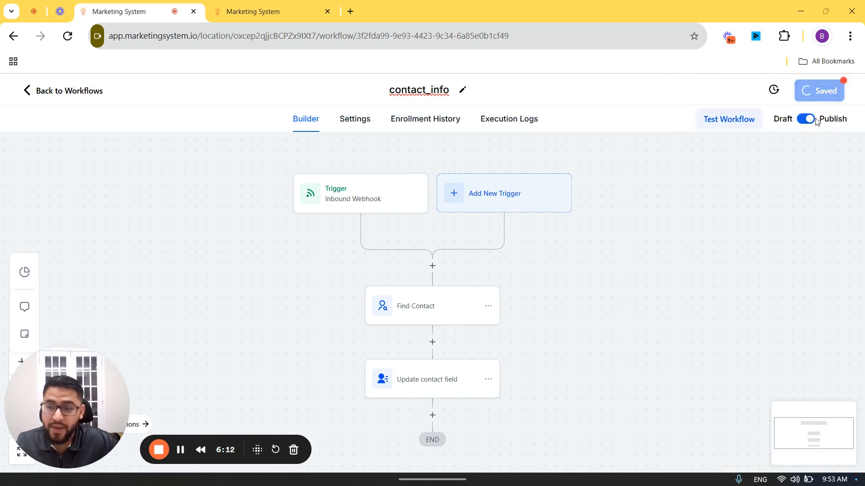
Leave the workflow editor to view the Contacts list, and return to the Automation workflow list.
left_click(74, 92)
left_click(57, 268)
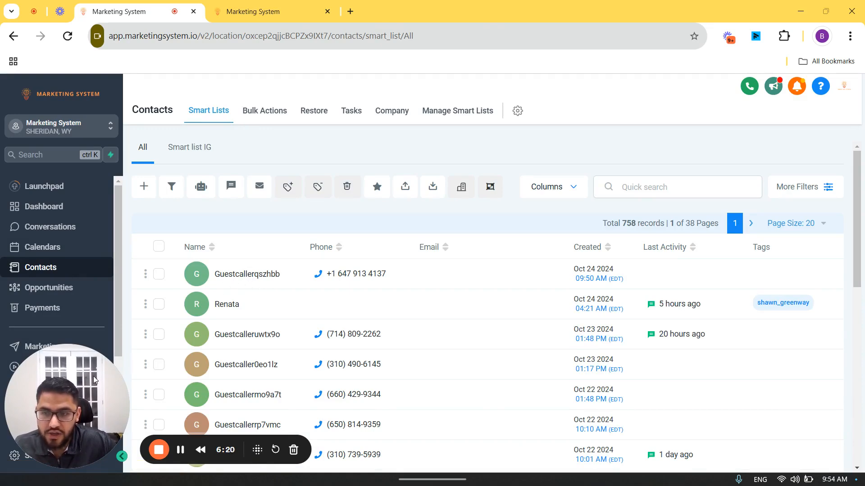
left_click(99, 366)
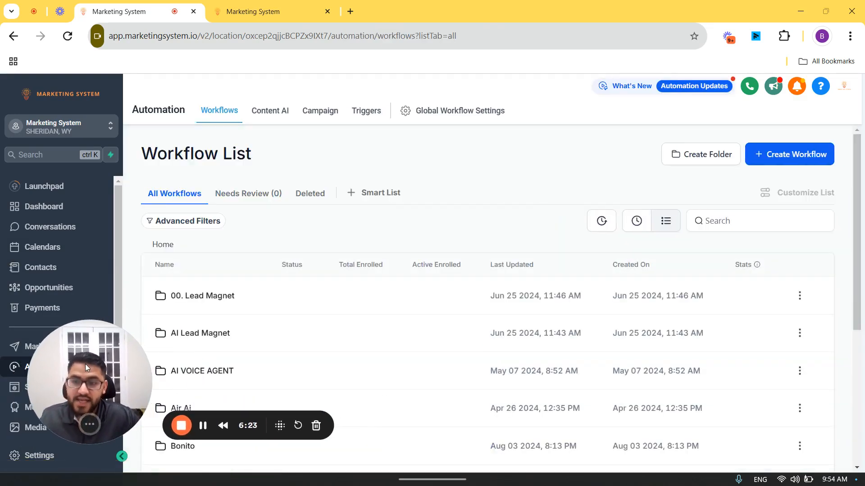
Open the published contact_info workflow from the Testing AI folder and view its trigger and actions.
scroll(202, 353, "down", 3)
left_click(203, 355)
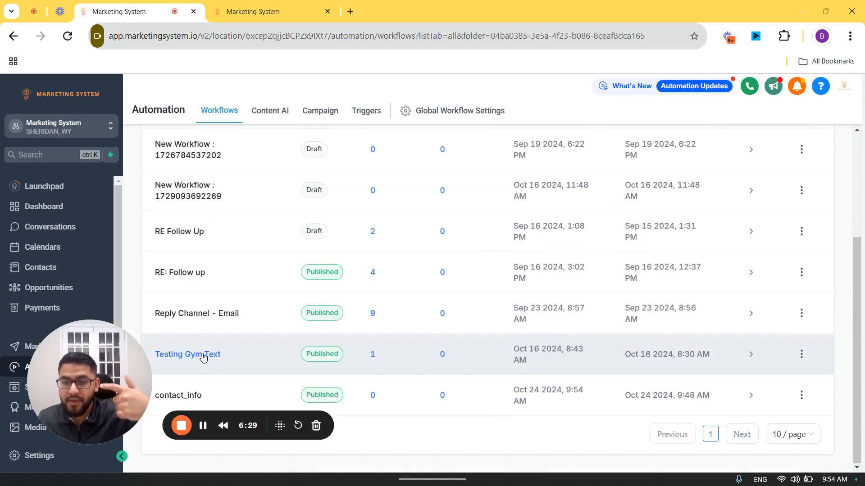
left_click(193, 395)
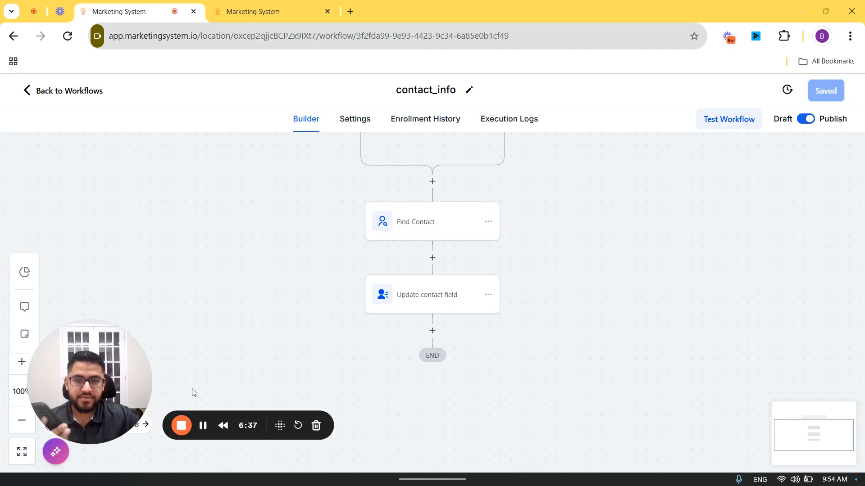
scroll(347, 294, "up", 1)
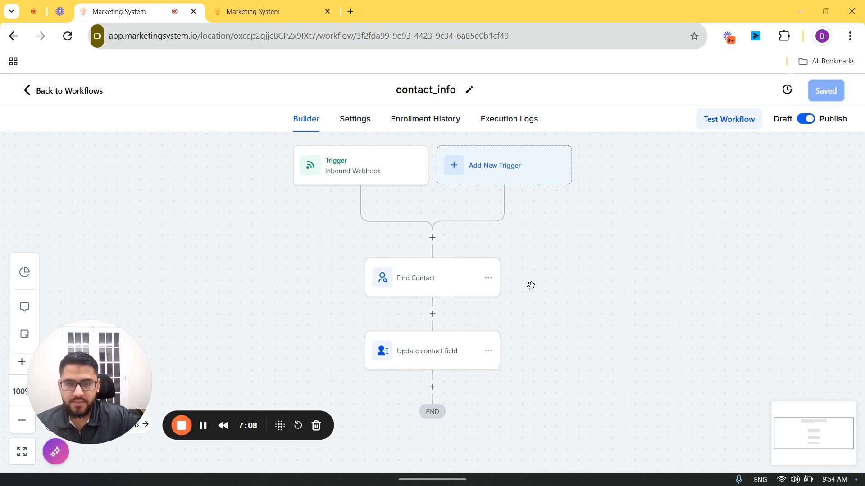
Review the contact_info workflow's execution logs, checking the Add to workflow, Find Contact and Update contact field entries.
left_click(499, 127)
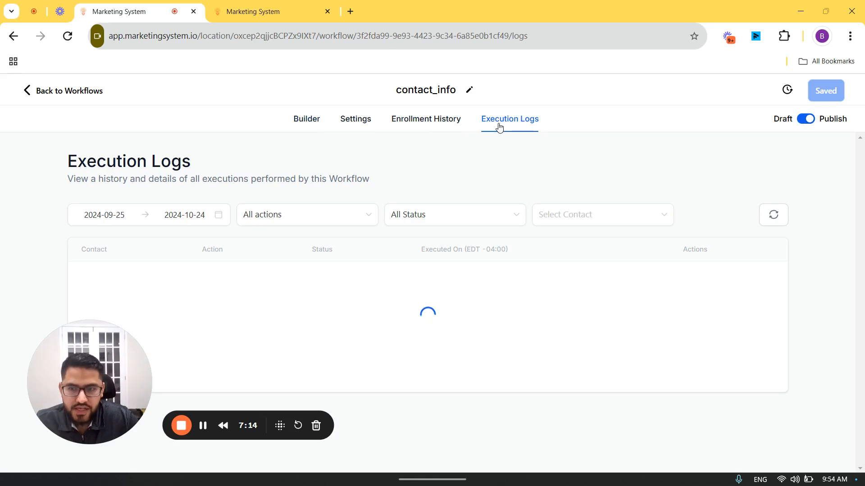
scroll(384, 270, "down", 1)
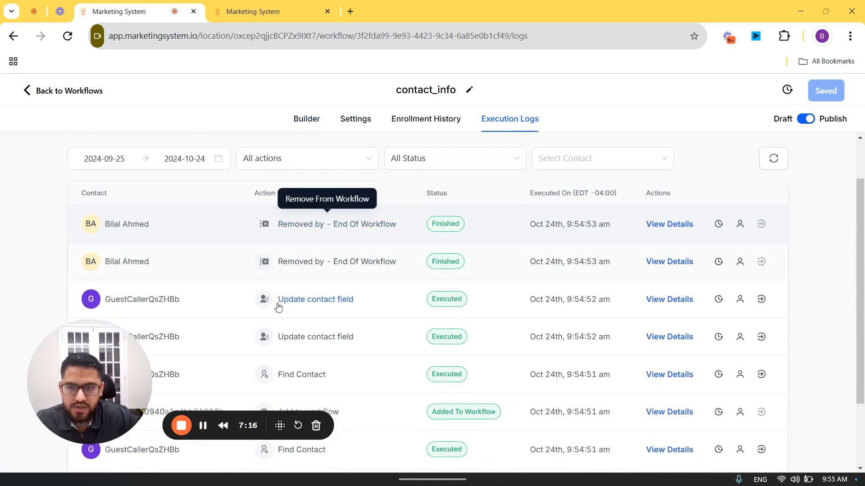
left_click_drag(105, 359, 64, 369)
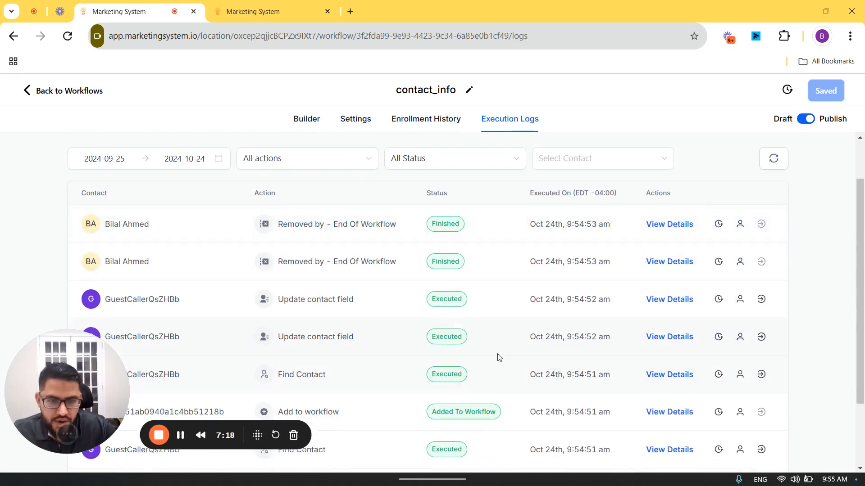
scroll(499, 357, "down", 1)
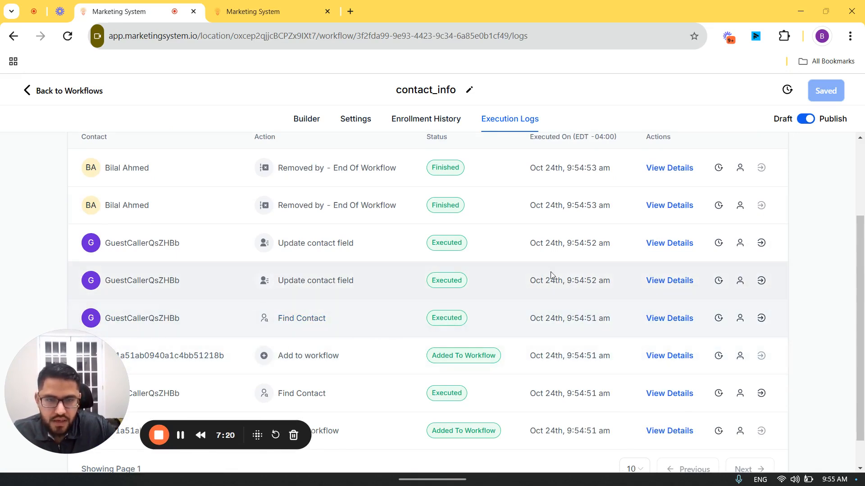
scroll(550, 275, "down", 1)
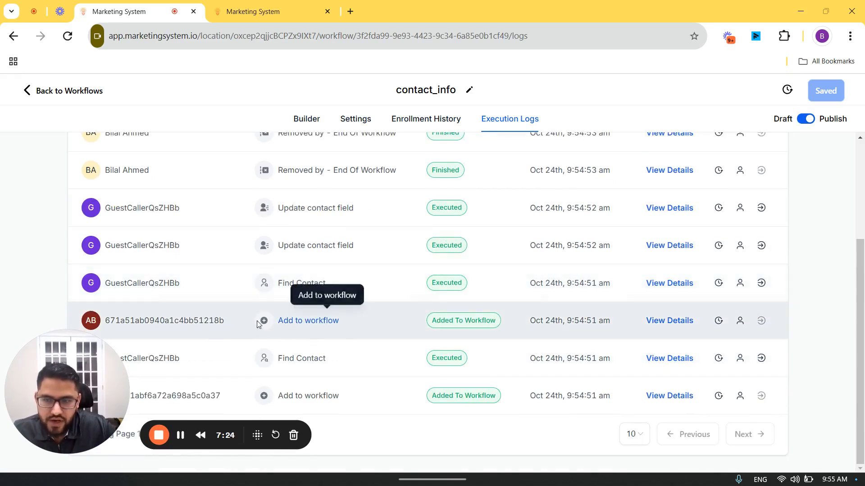
mouse_move(809, 472)
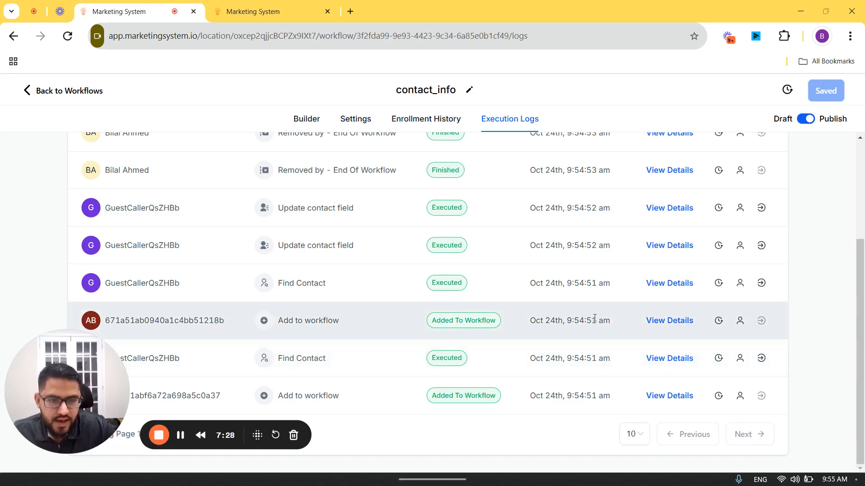
scroll(451, 318, "up", 2)
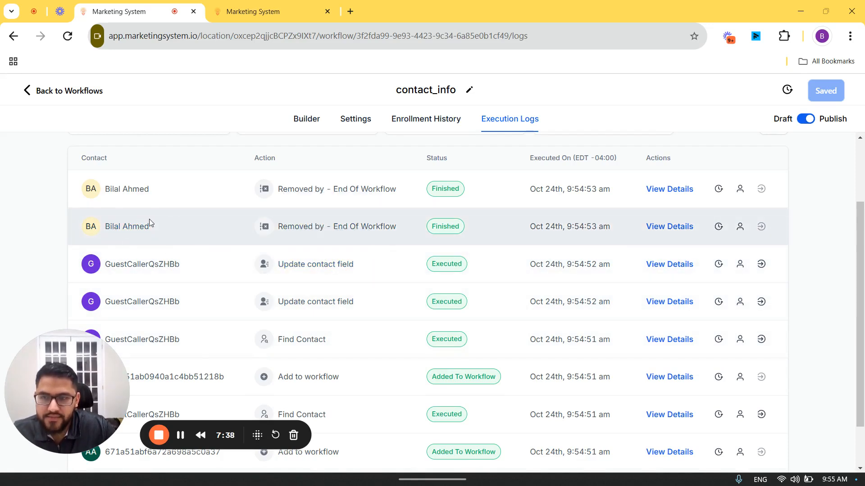
Leave the workflow editor and open the Contacts list to check the caller's contact name.
left_click(80, 91)
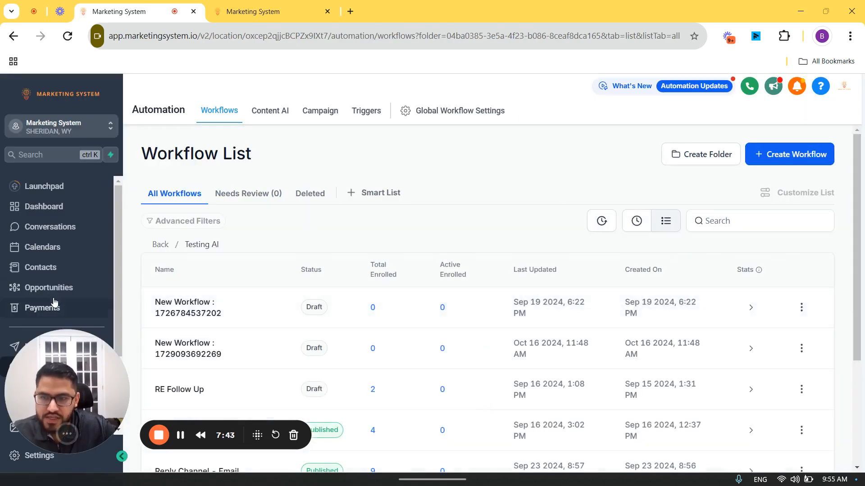
left_click(45, 275)
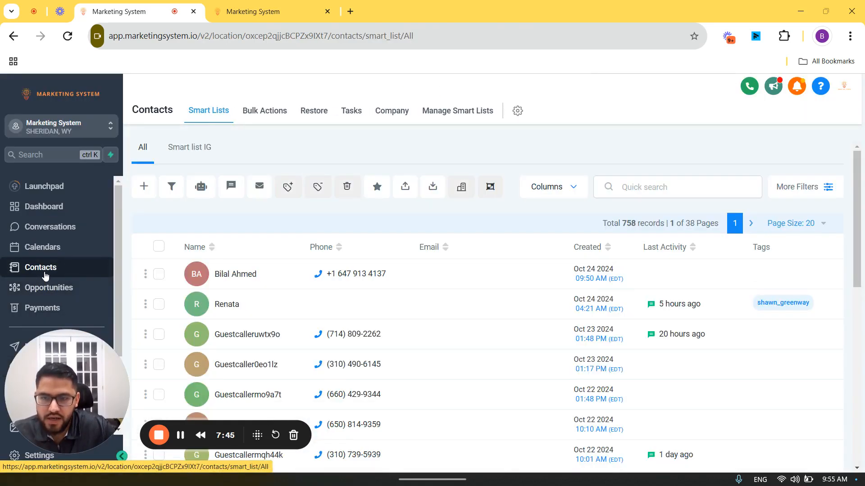